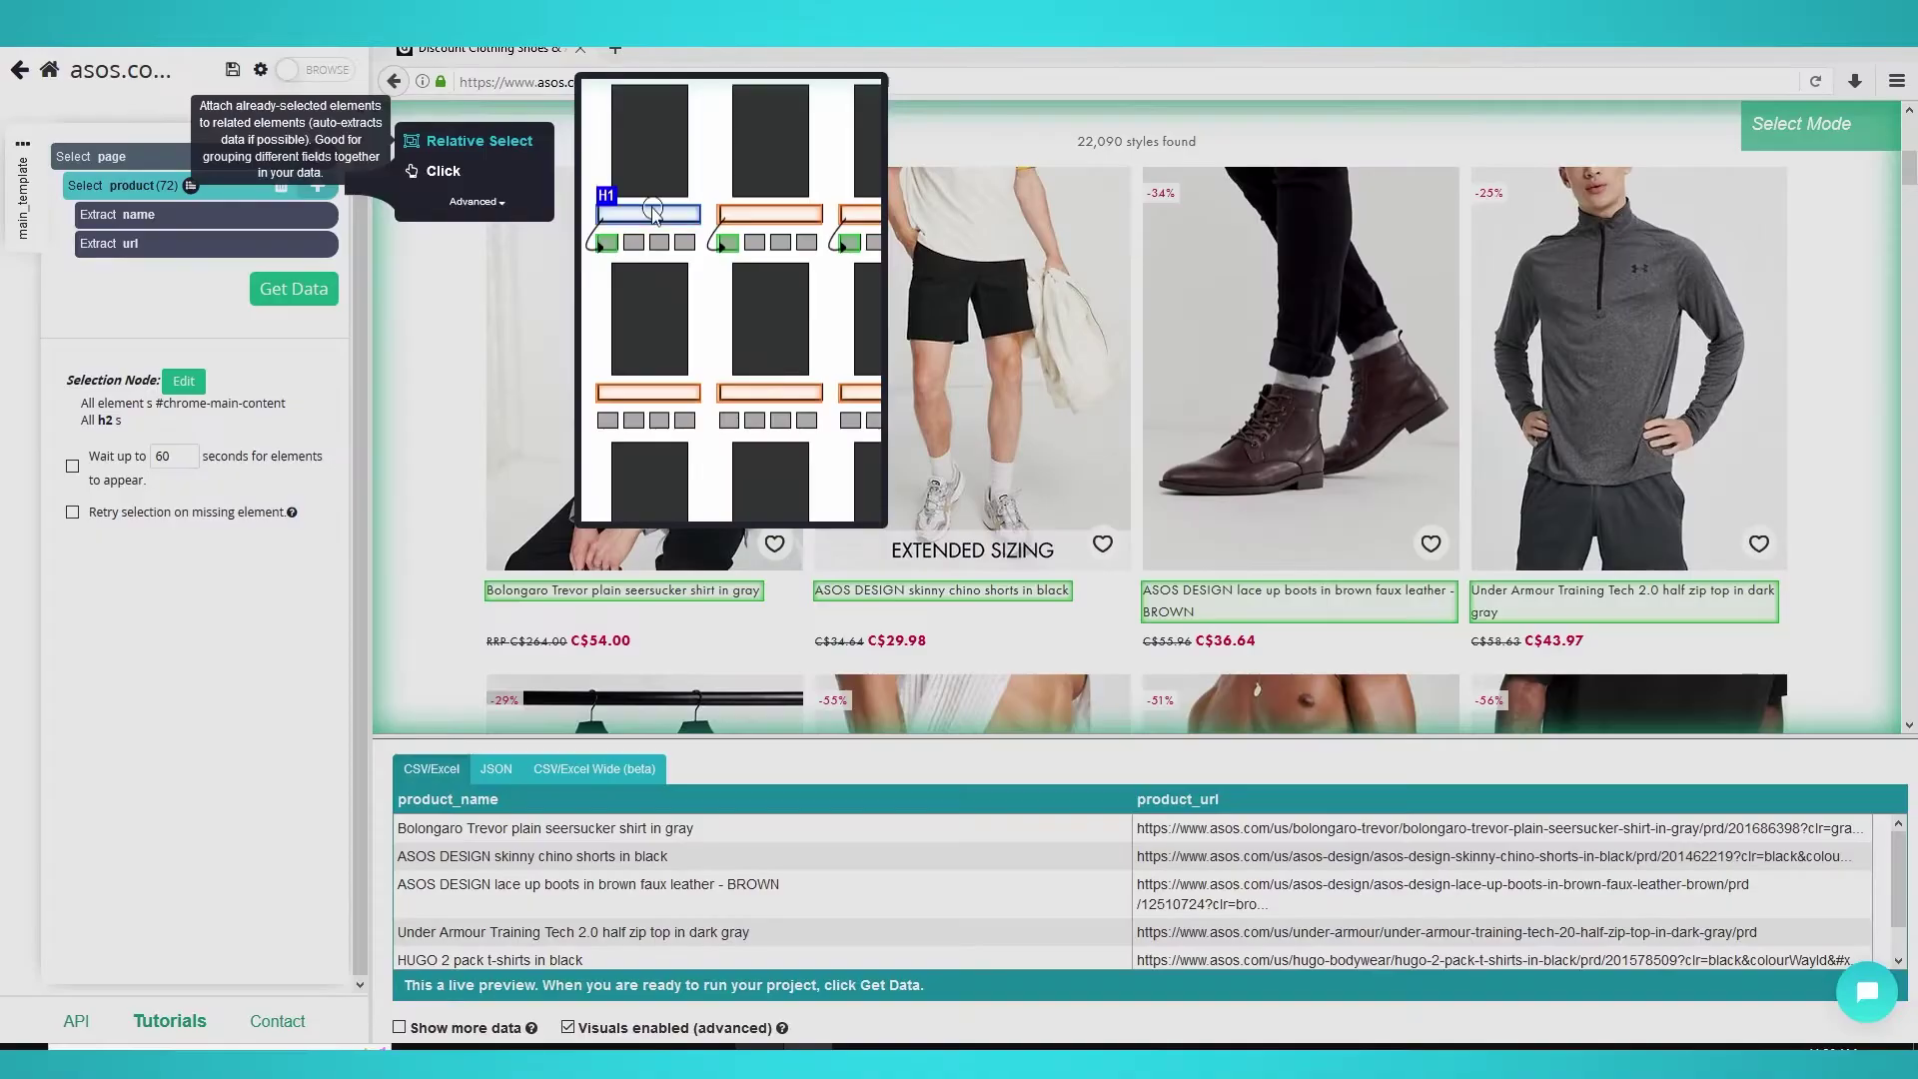
Step: Add a Relative Select linking the first product name to its price, C$54.00
left_click(476, 140)
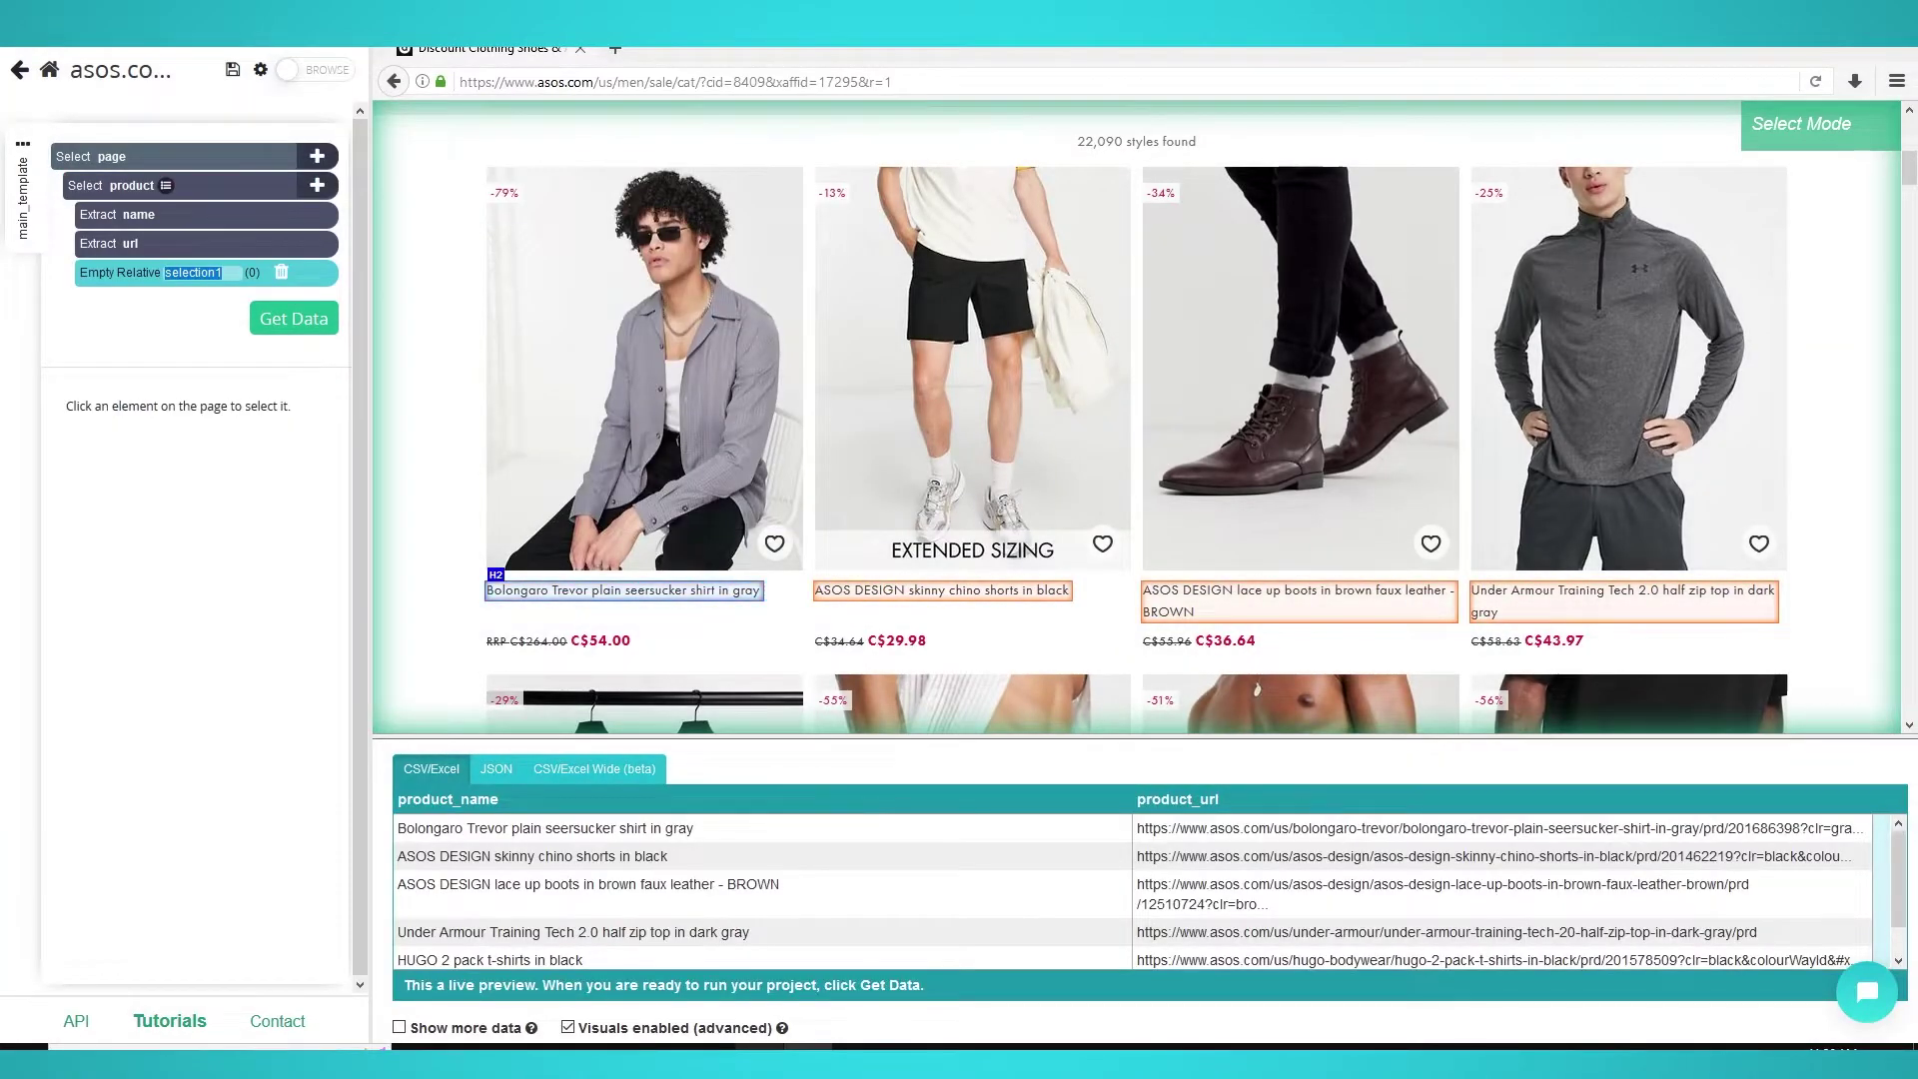
left_click(601, 639)
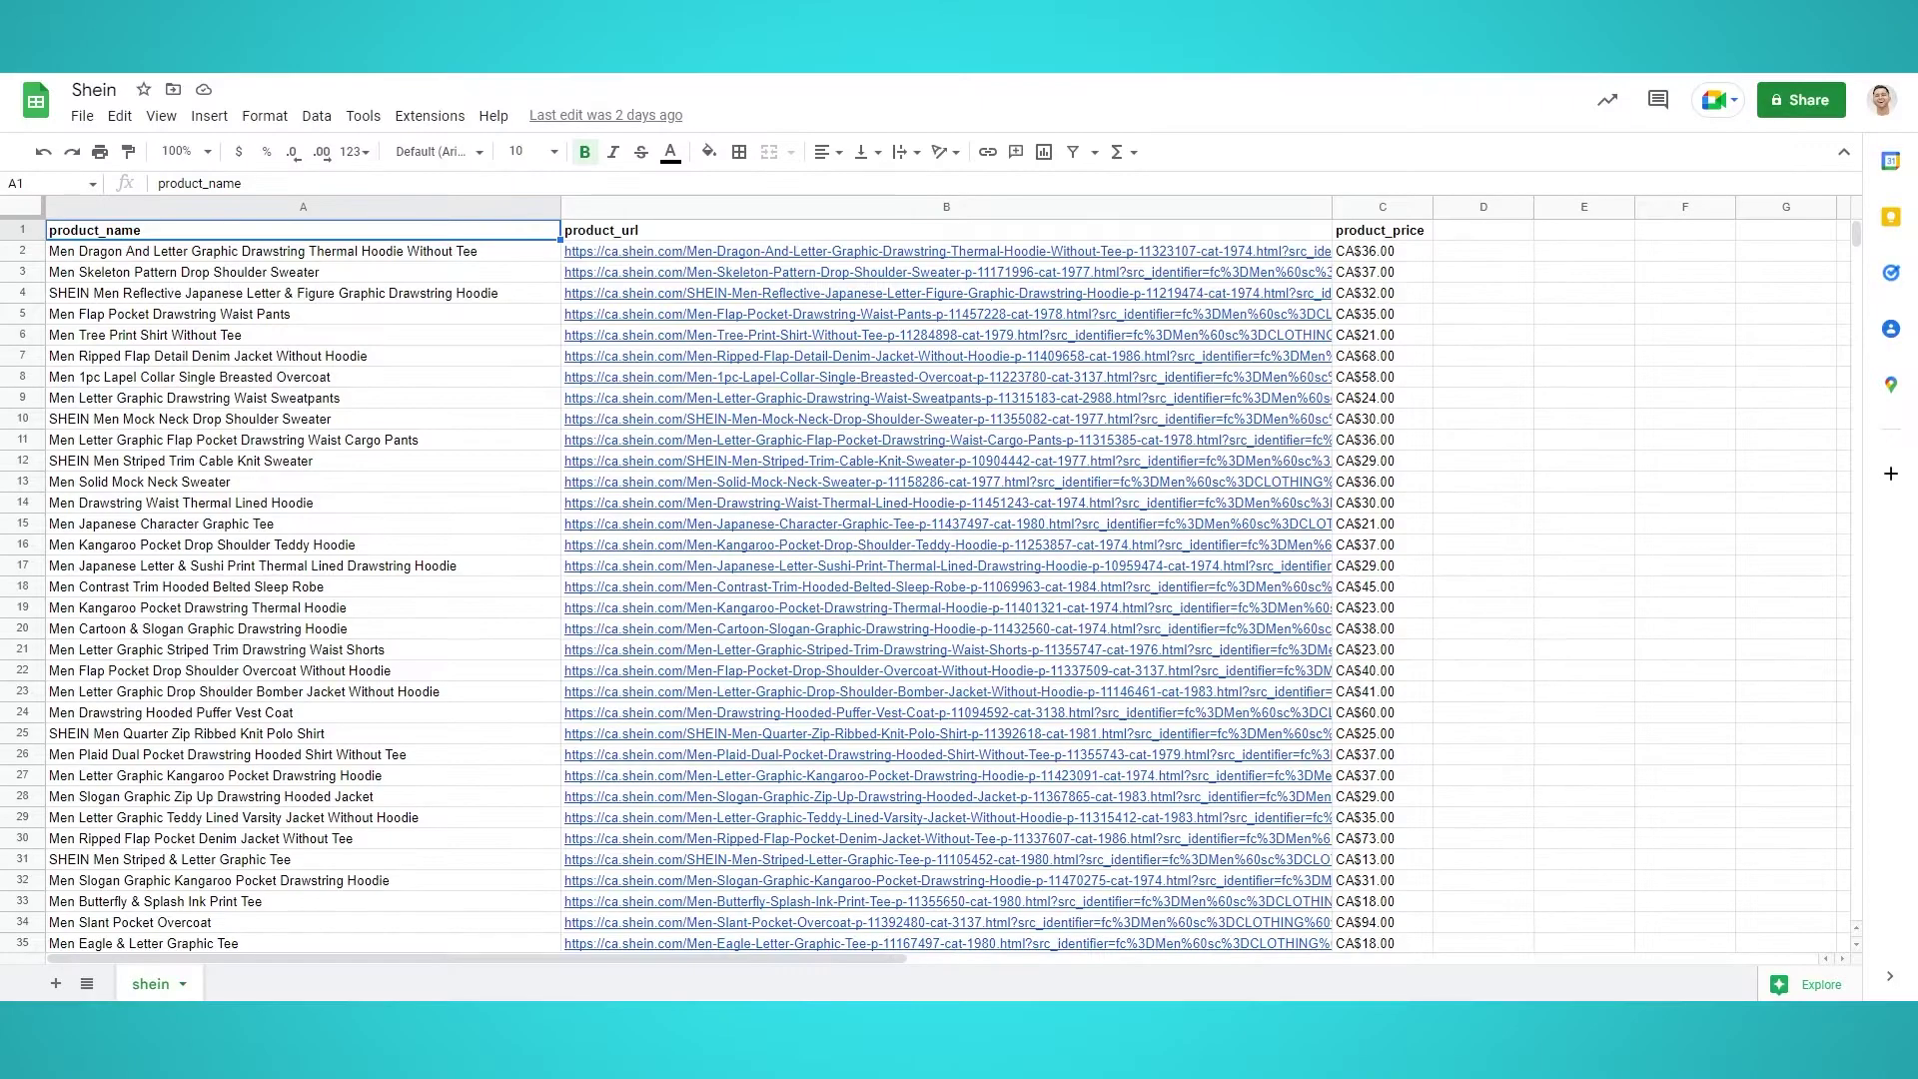
scroll(713, 585, "down", 3)
scroll(697, 585, "down", 3)
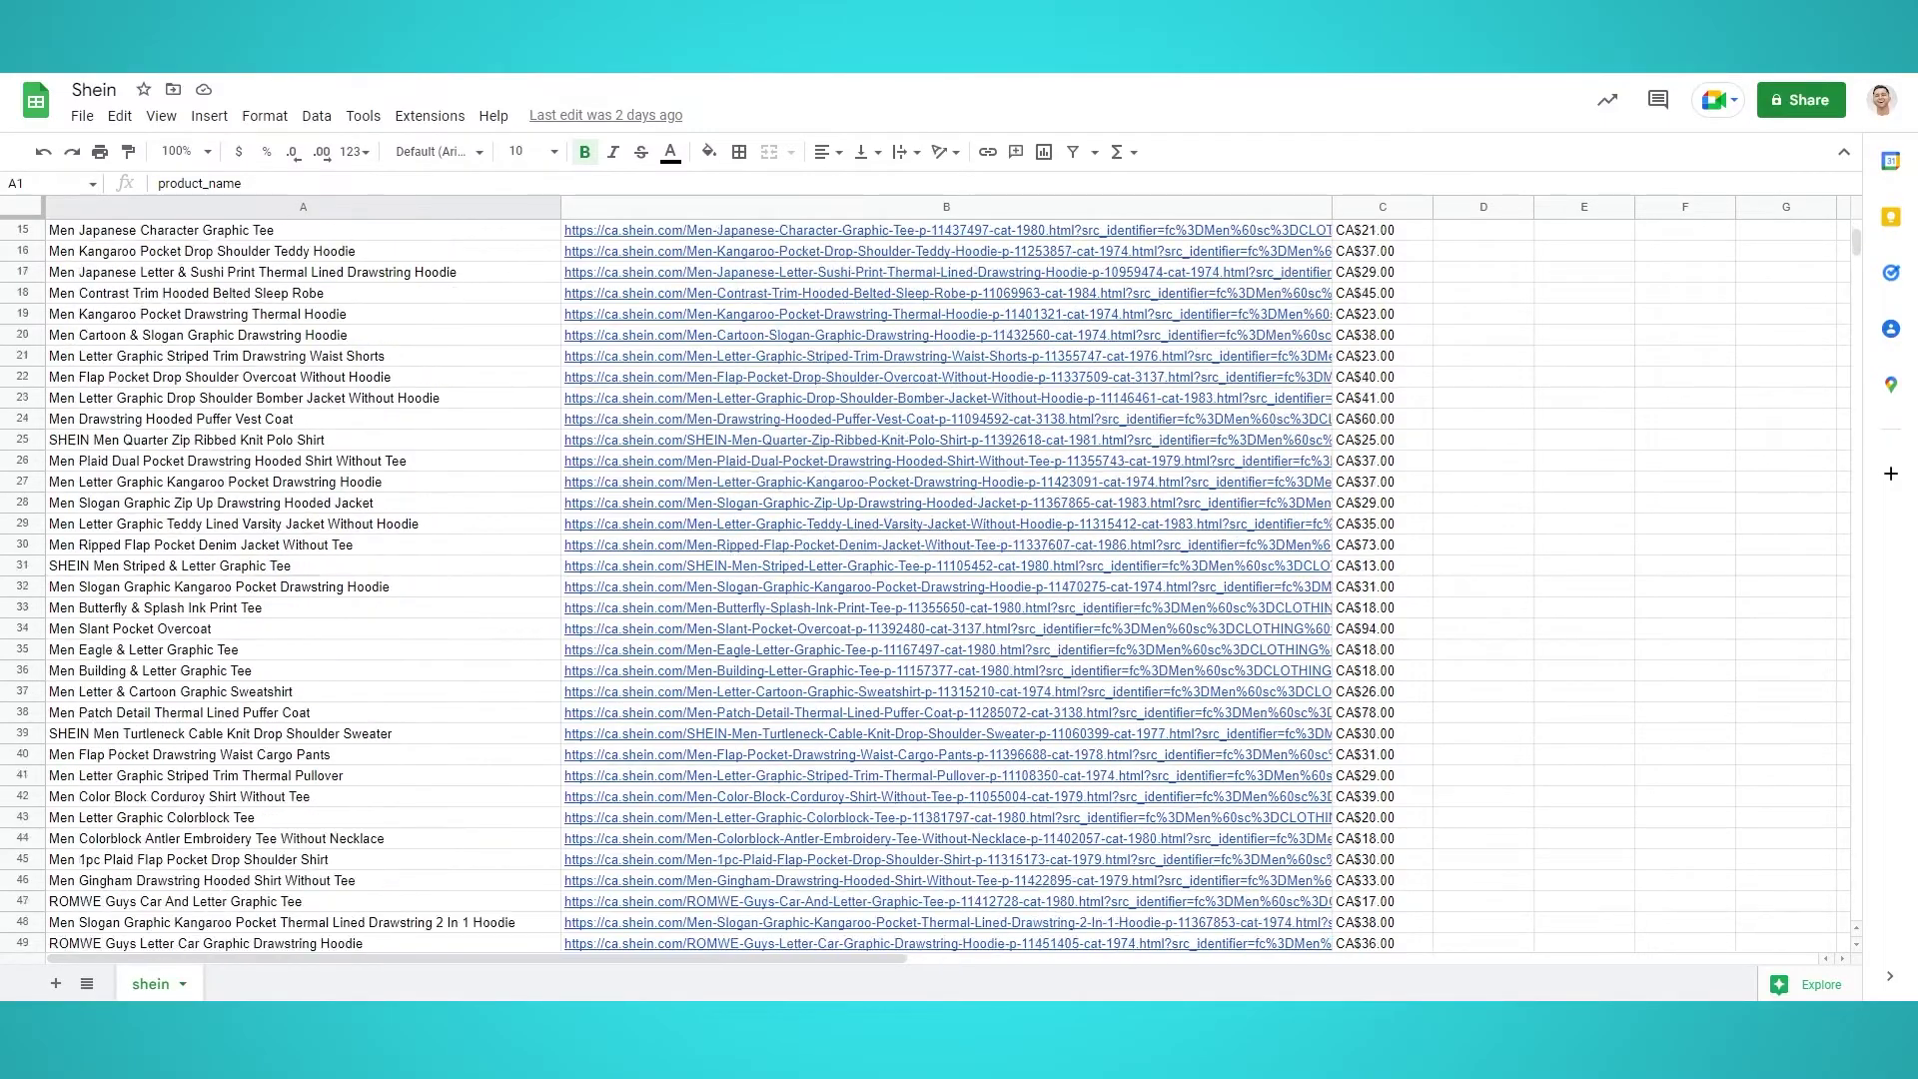
scroll(697, 586, "down", 3)
scroll(697, 586, "down", 2)
scroll(696, 587, "down", 5)
scroll(697, 585, "down", 5)
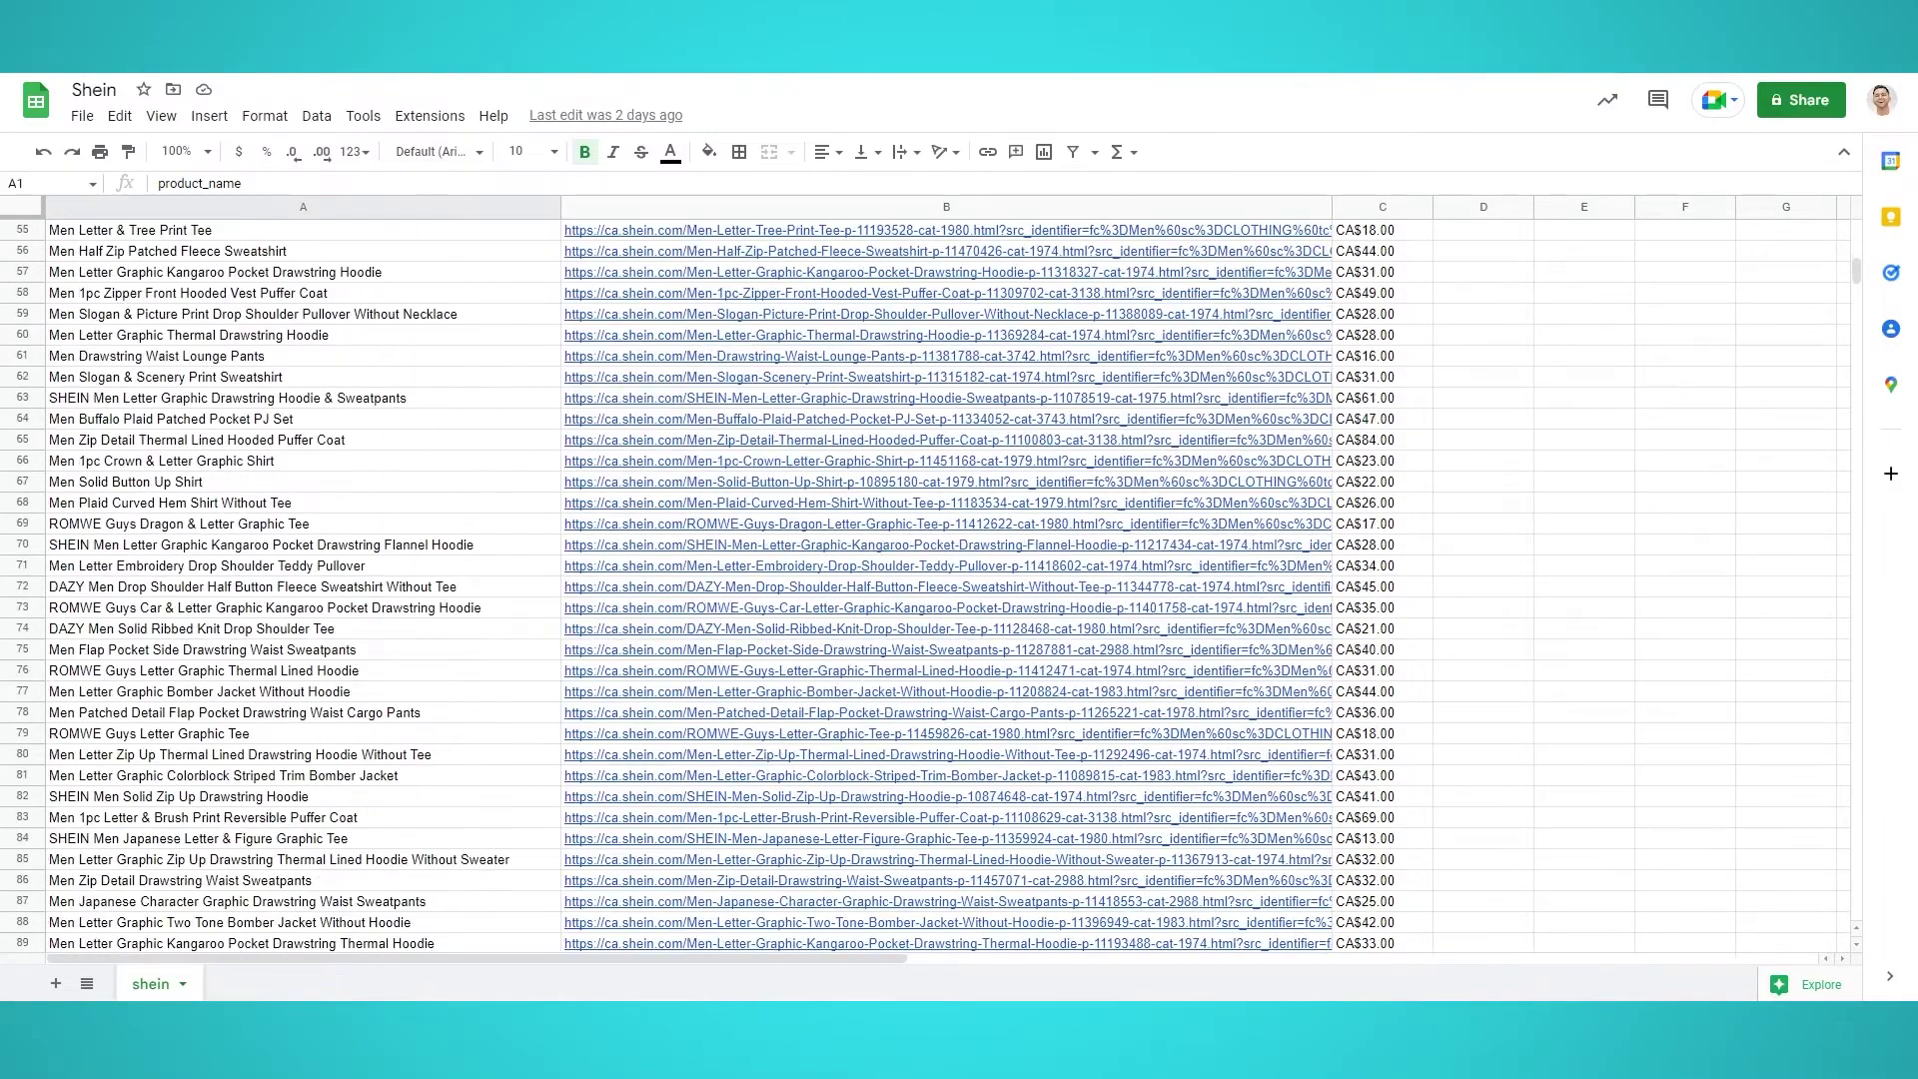
scroll(696, 586, "down", 6)
scroll(697, 587, "down", 3)
scroll(697, 585, "down", 3)
scroll(697, 586, "down", 1)
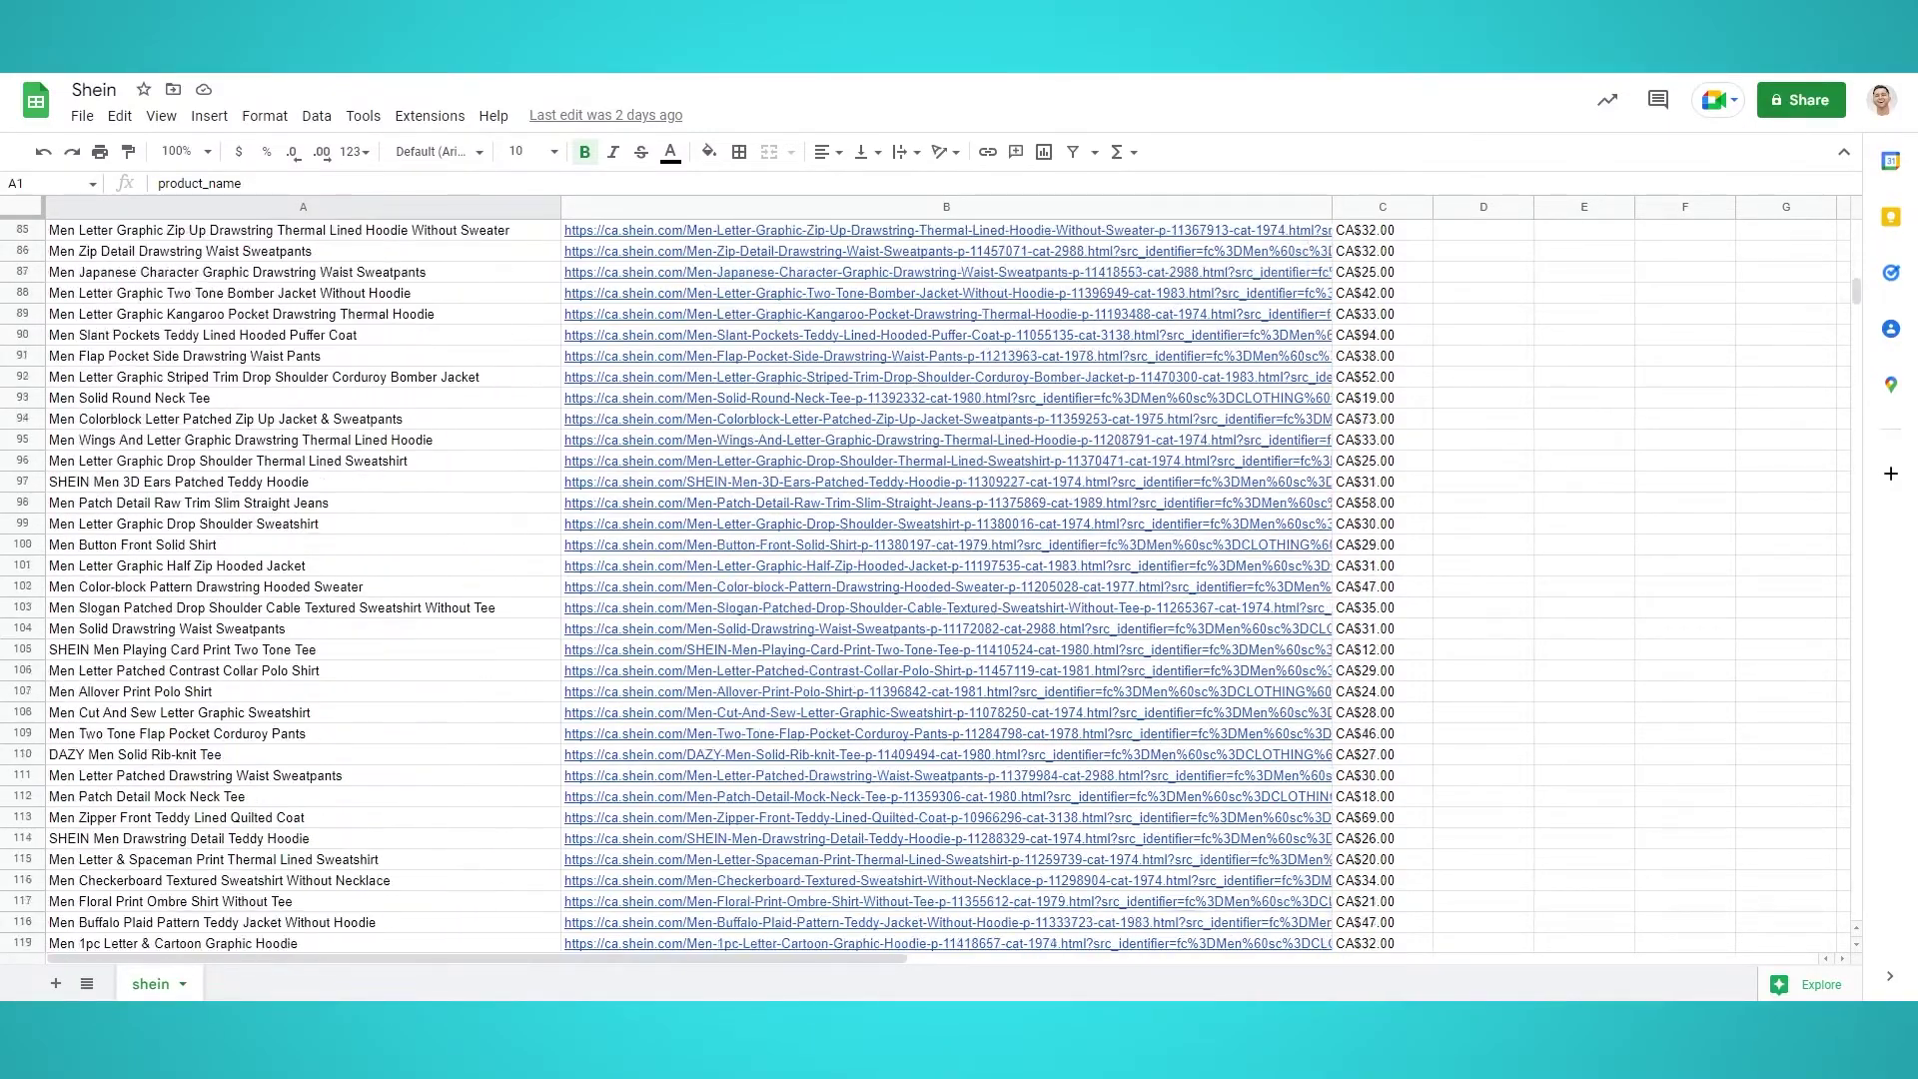
scroll(697, 587, "down", 4)
scroll(696, 600, "down", 5)
scroll(696, 601, "down", 5)
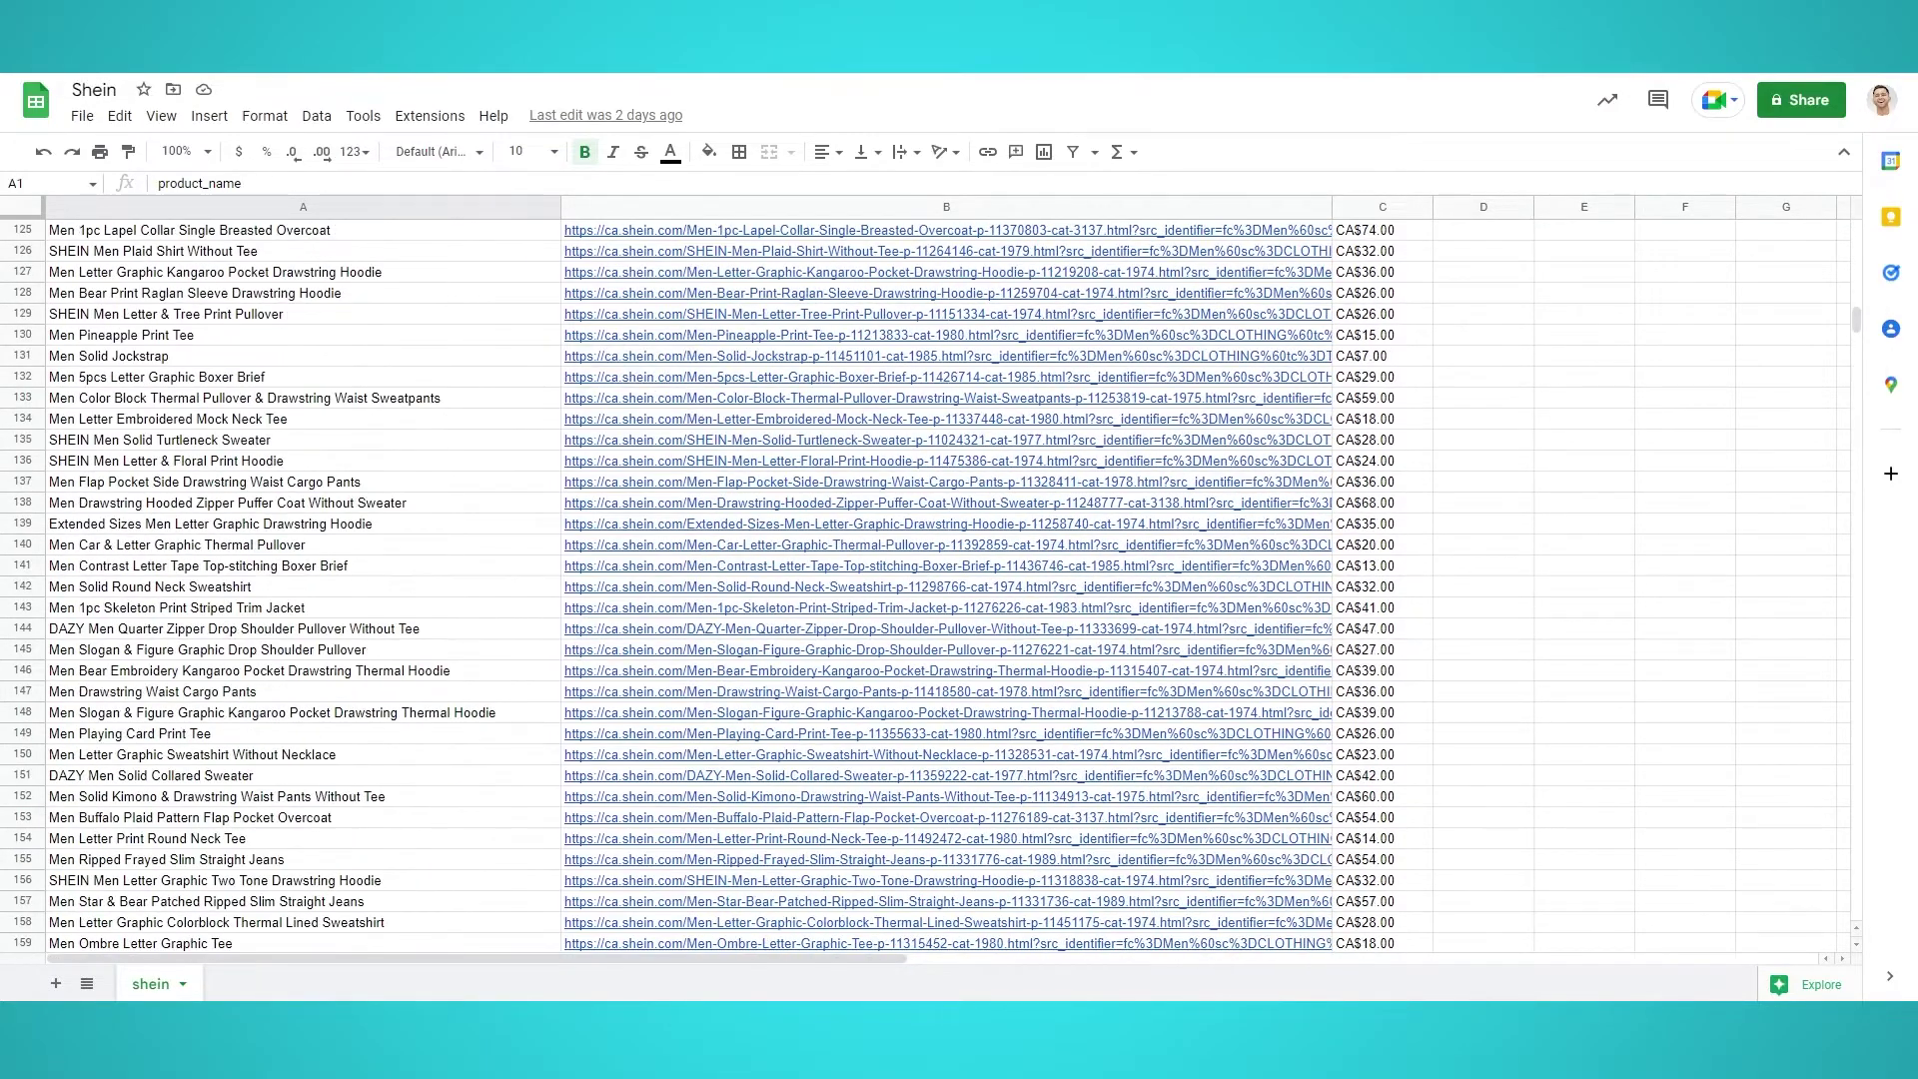
scroll(697, 599, "down", 5)
scroll(696, 601, "down", 5)
scroll(697, 599, "down", 3)
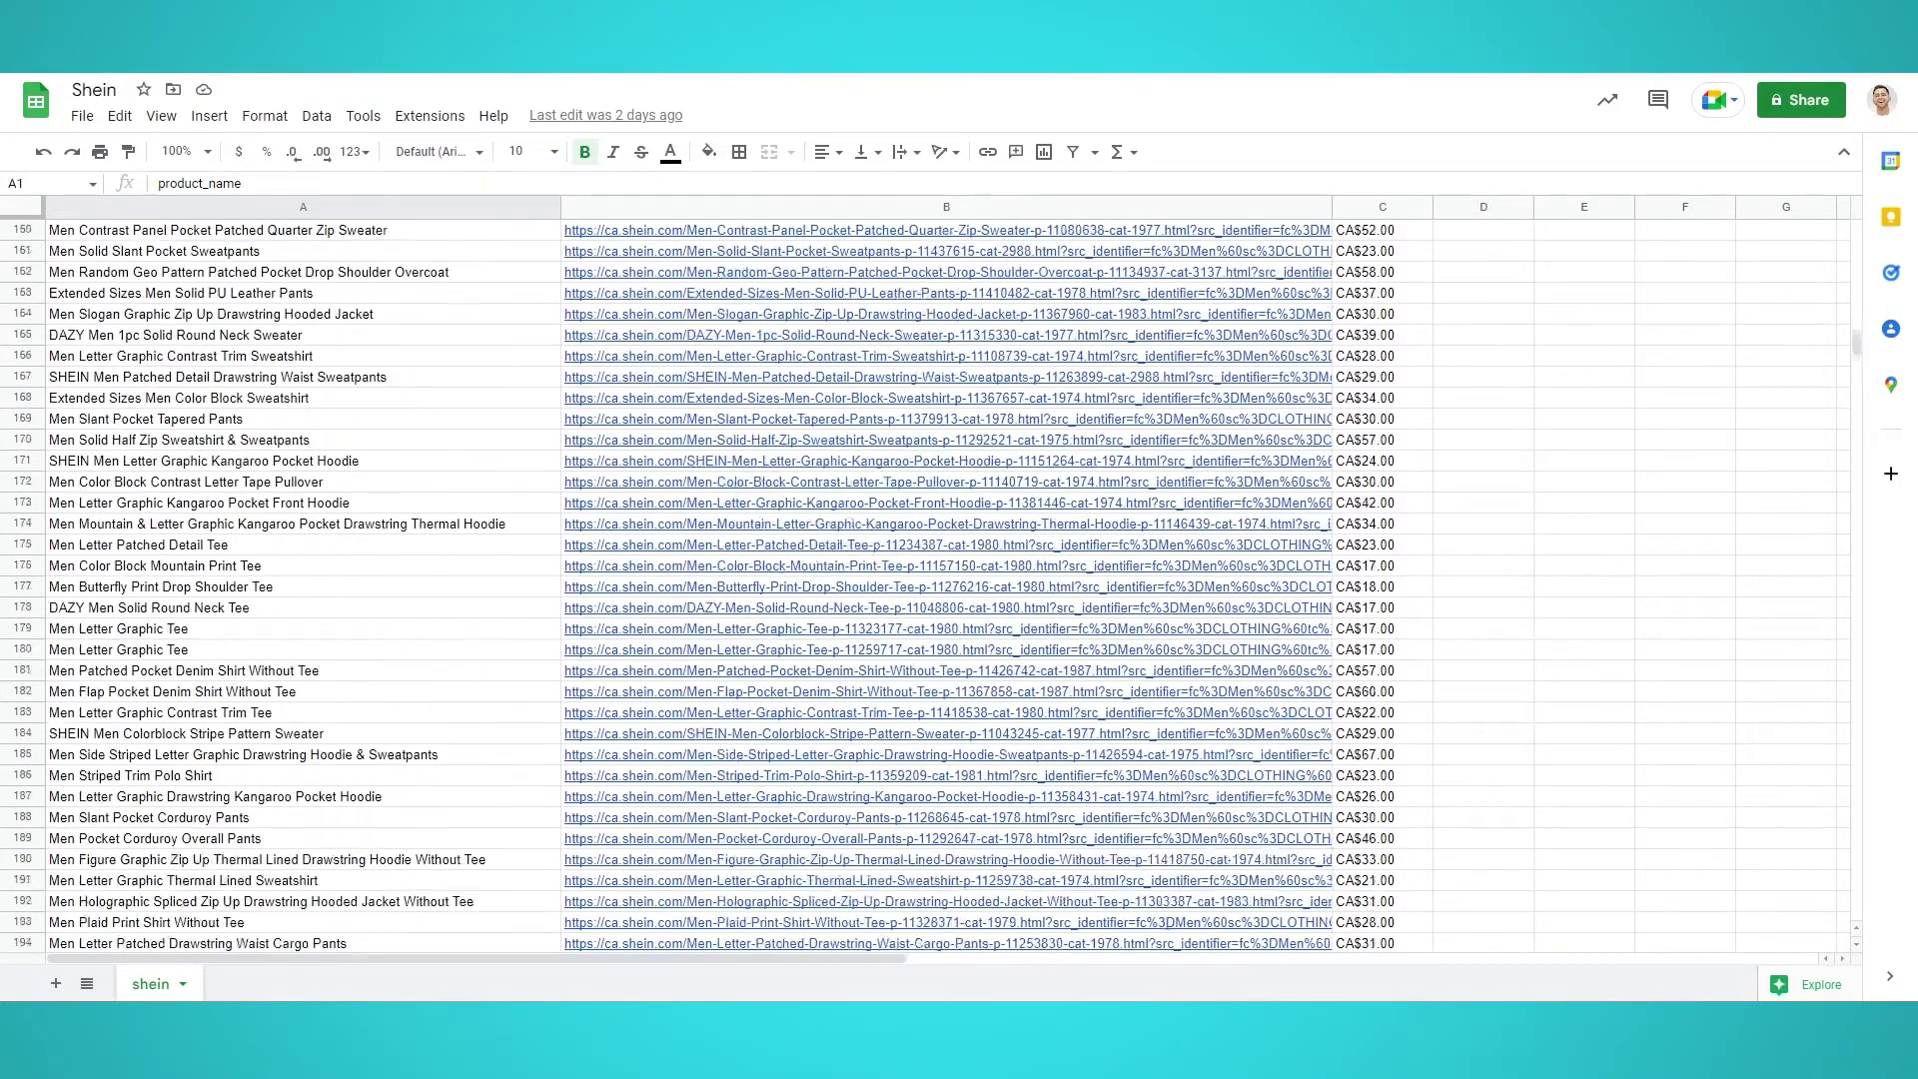
scroll(697, 599, "down", 1)
scroll(698, 599, "down", 4)
scroll(697, 599, "down", 3)
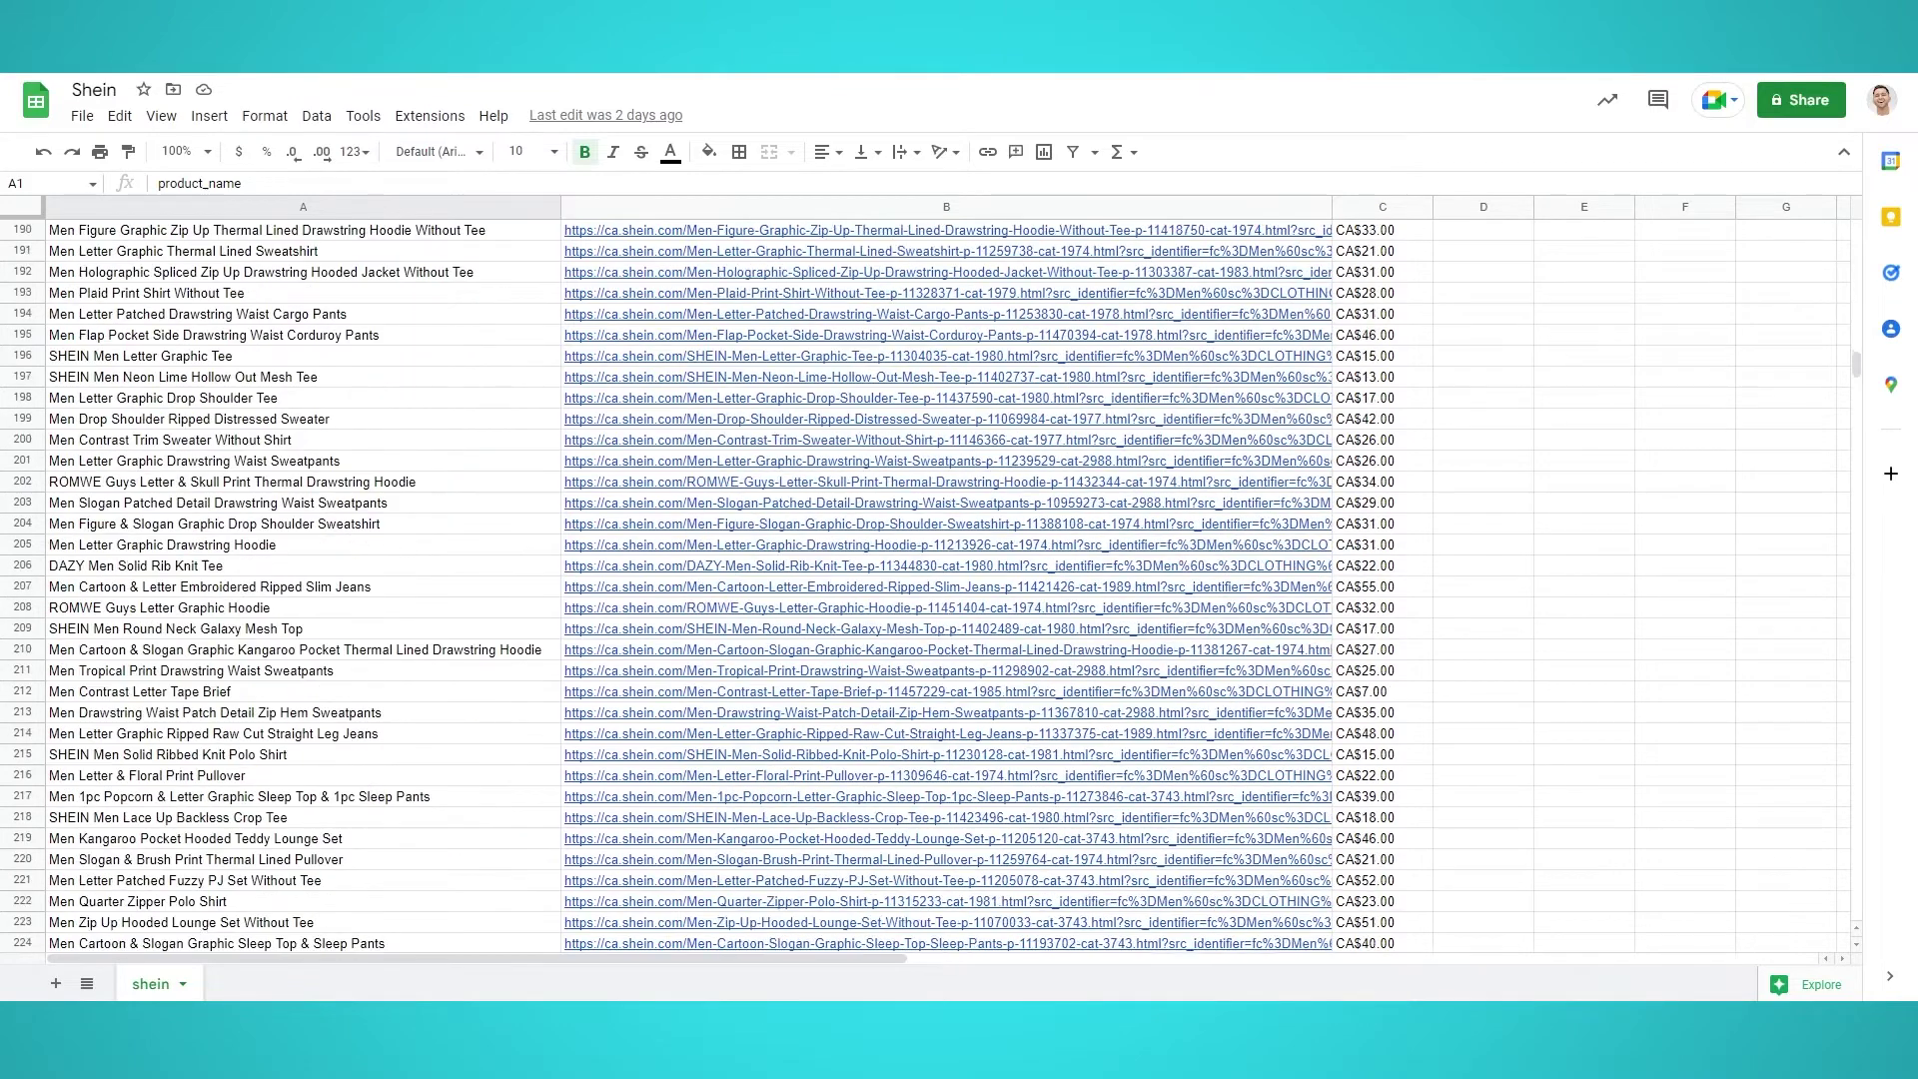
scroll(698, 600, "down", 1)
scroll(697, 599, "down", 3)
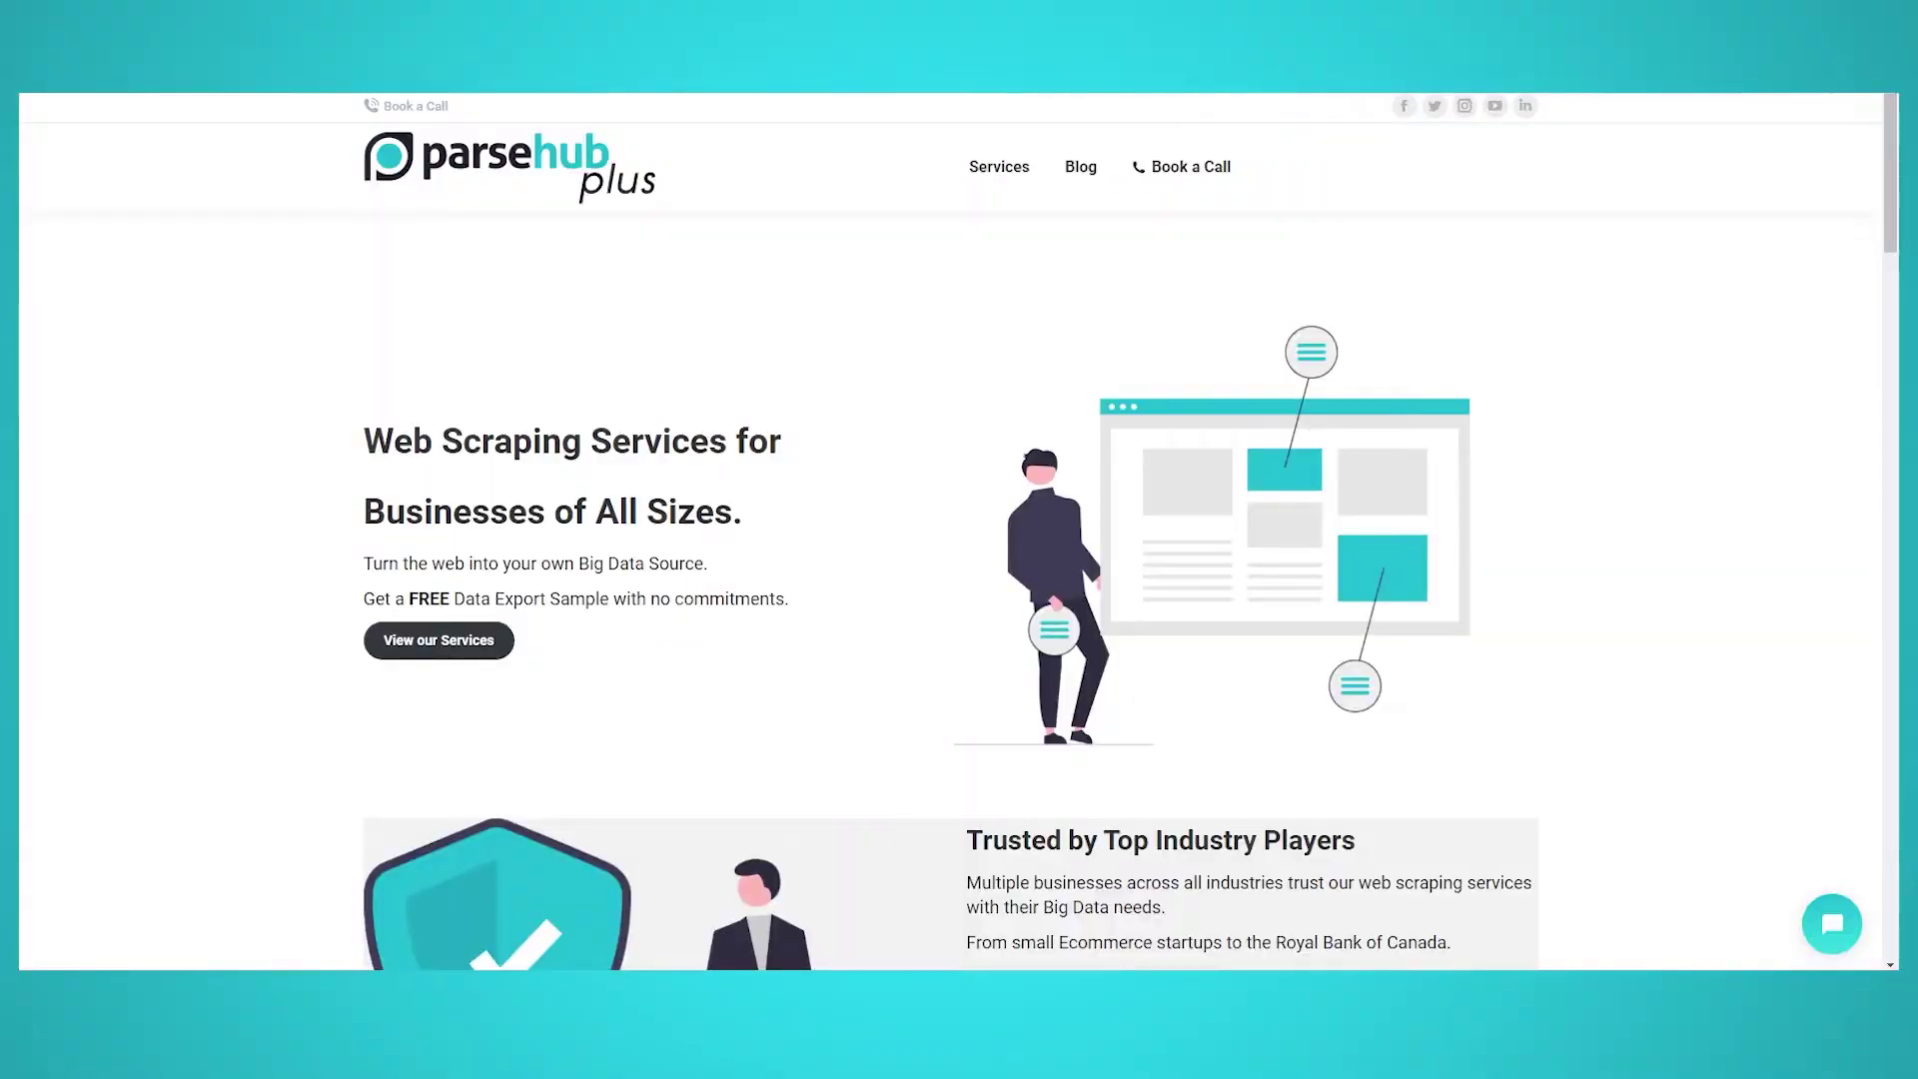
scroll(960, 600, "down", 1)
scroll(959, 599, "down", 2)
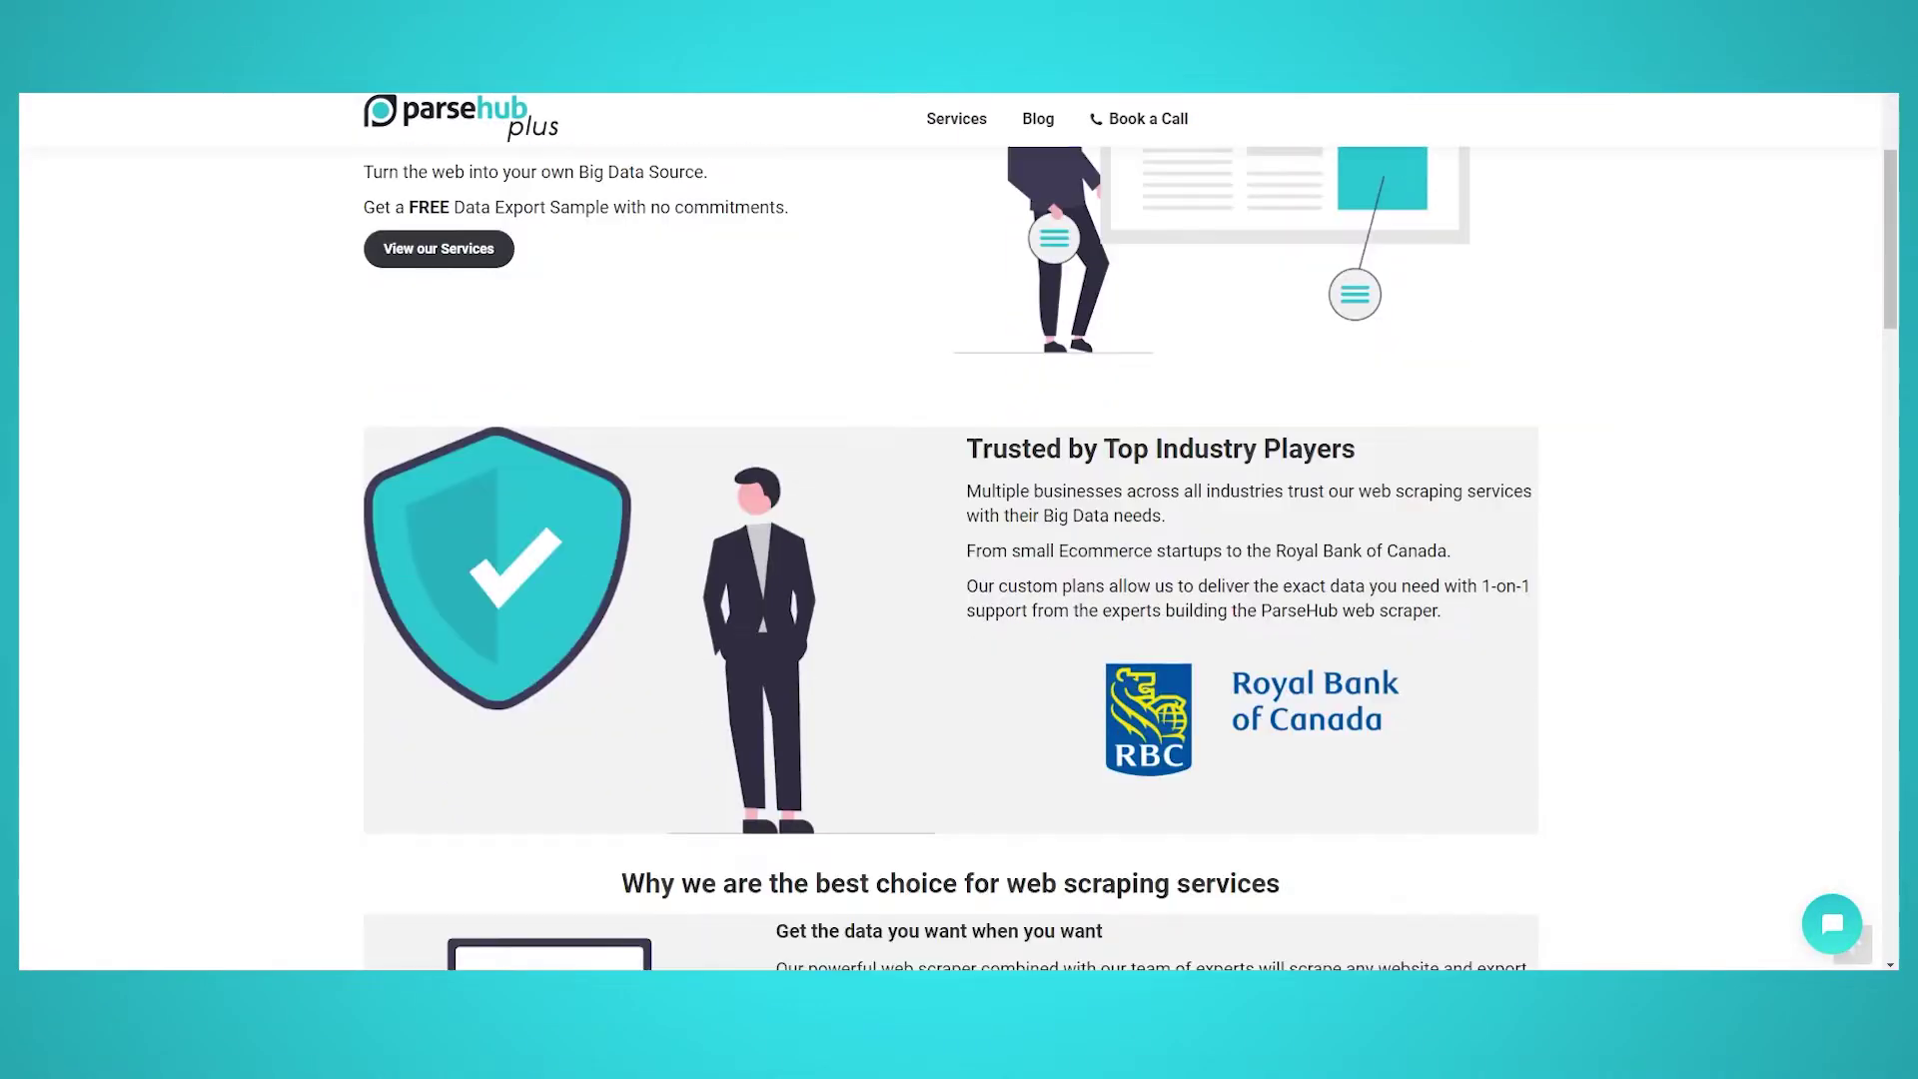
scroll(959, 601, "down", 2)
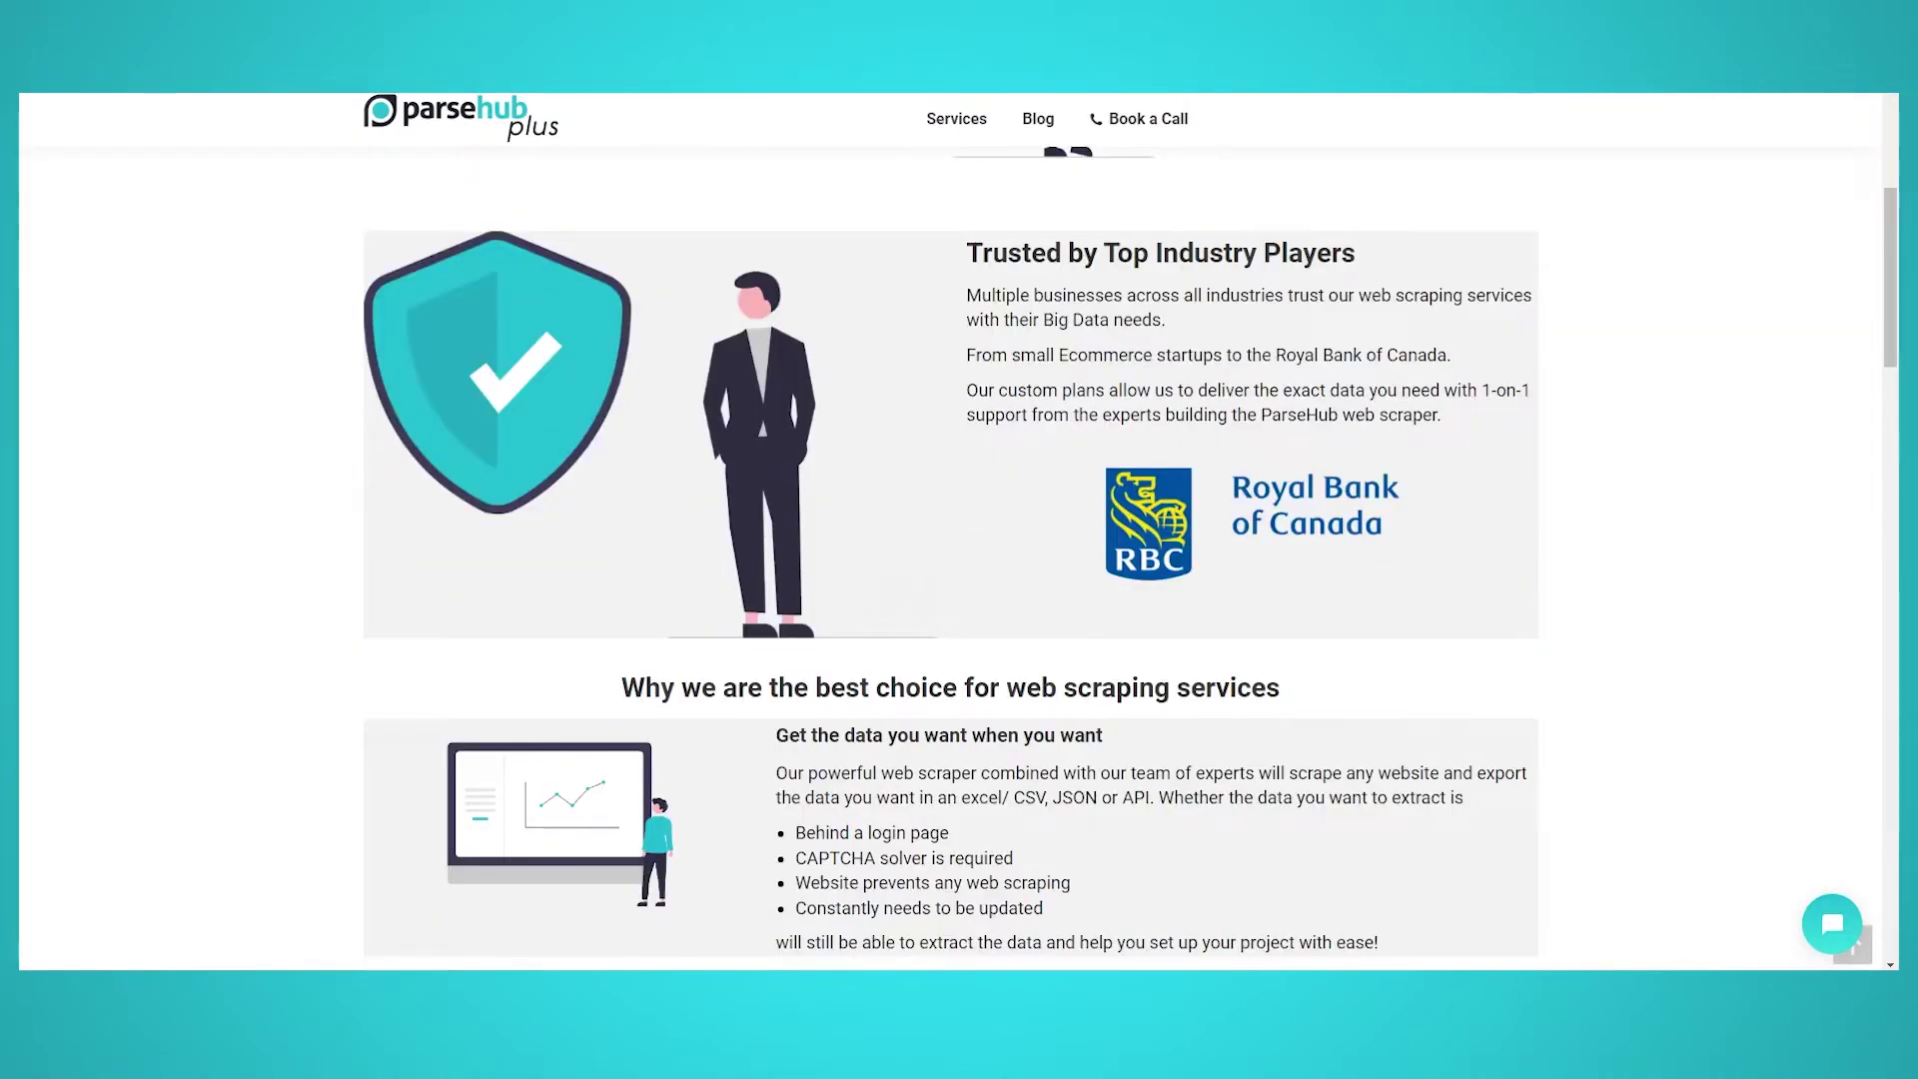
scroll(960, 600, "down", 2)
scroll(958, 601, "down", 1)
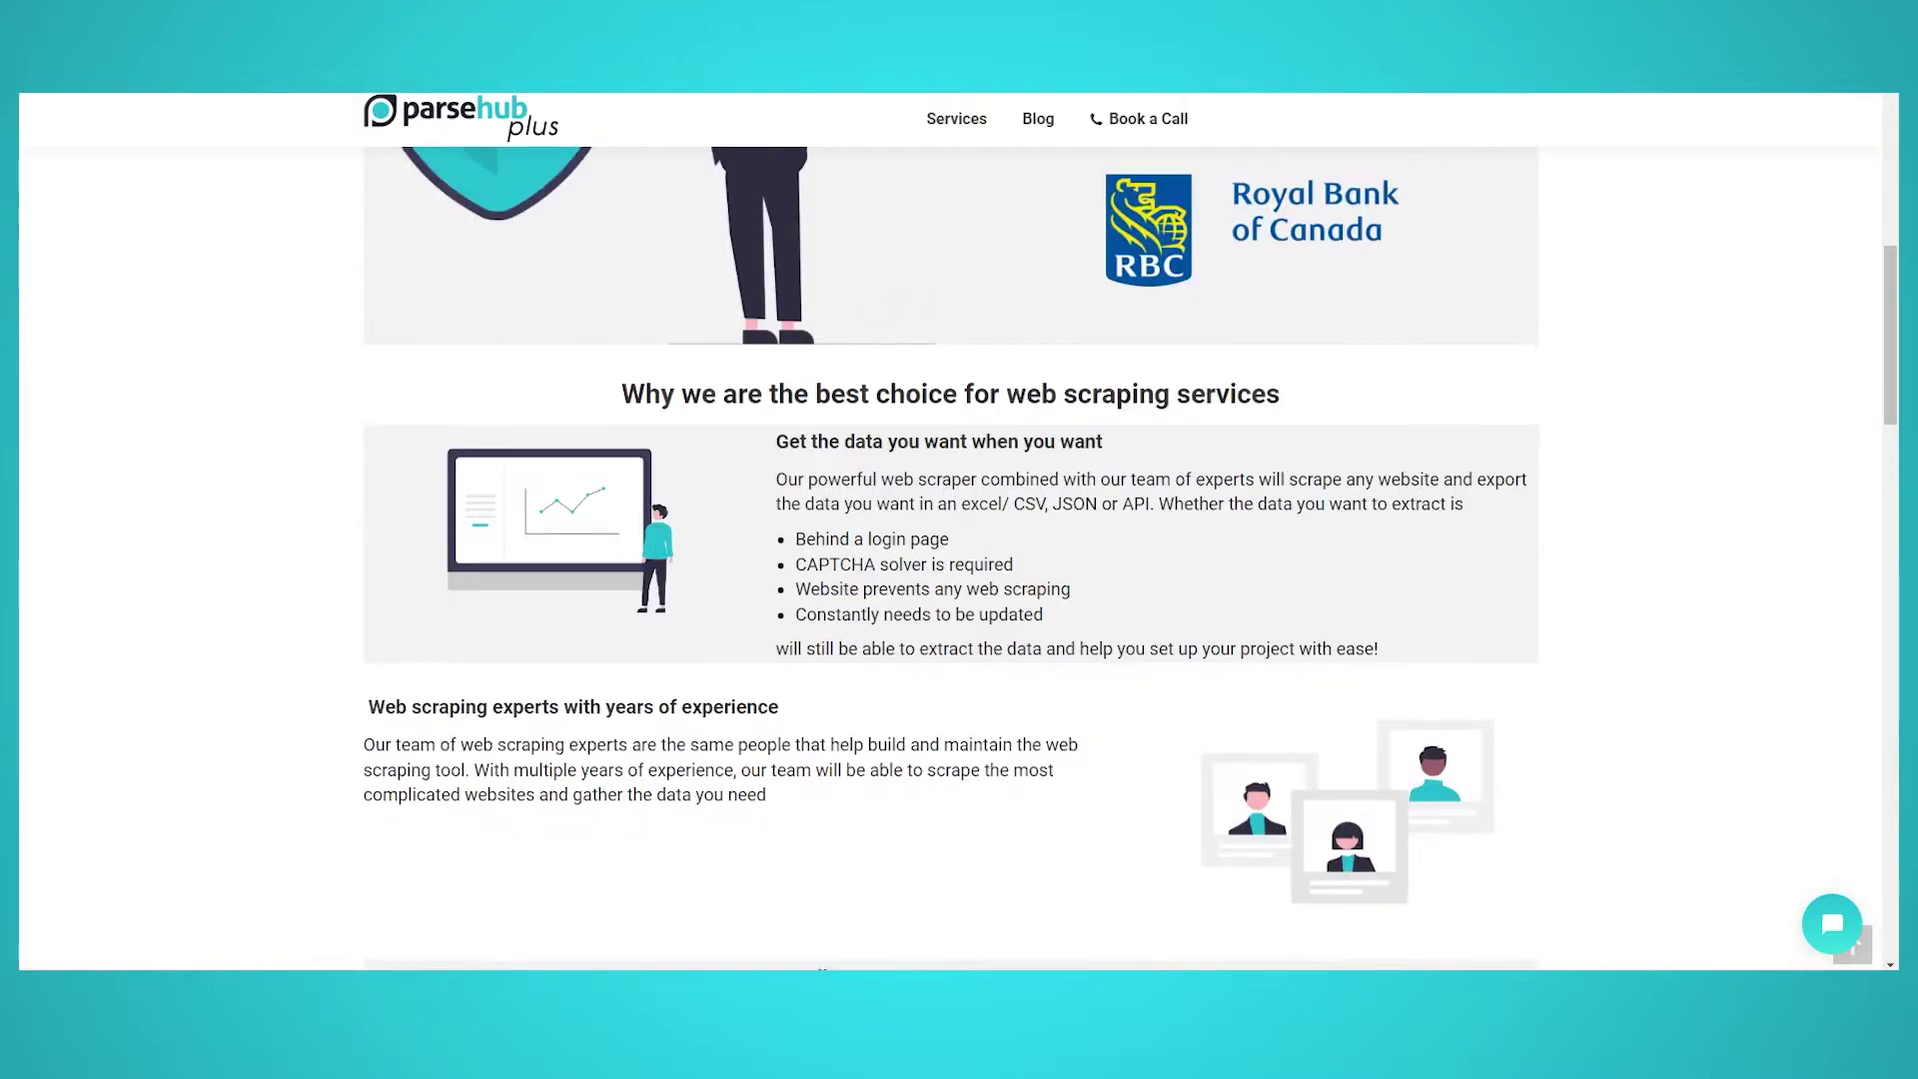
scroll(960, 599, "down", 2)
scroll(958, 599, "down", 2)
scroll(959, 599, "down", 3)
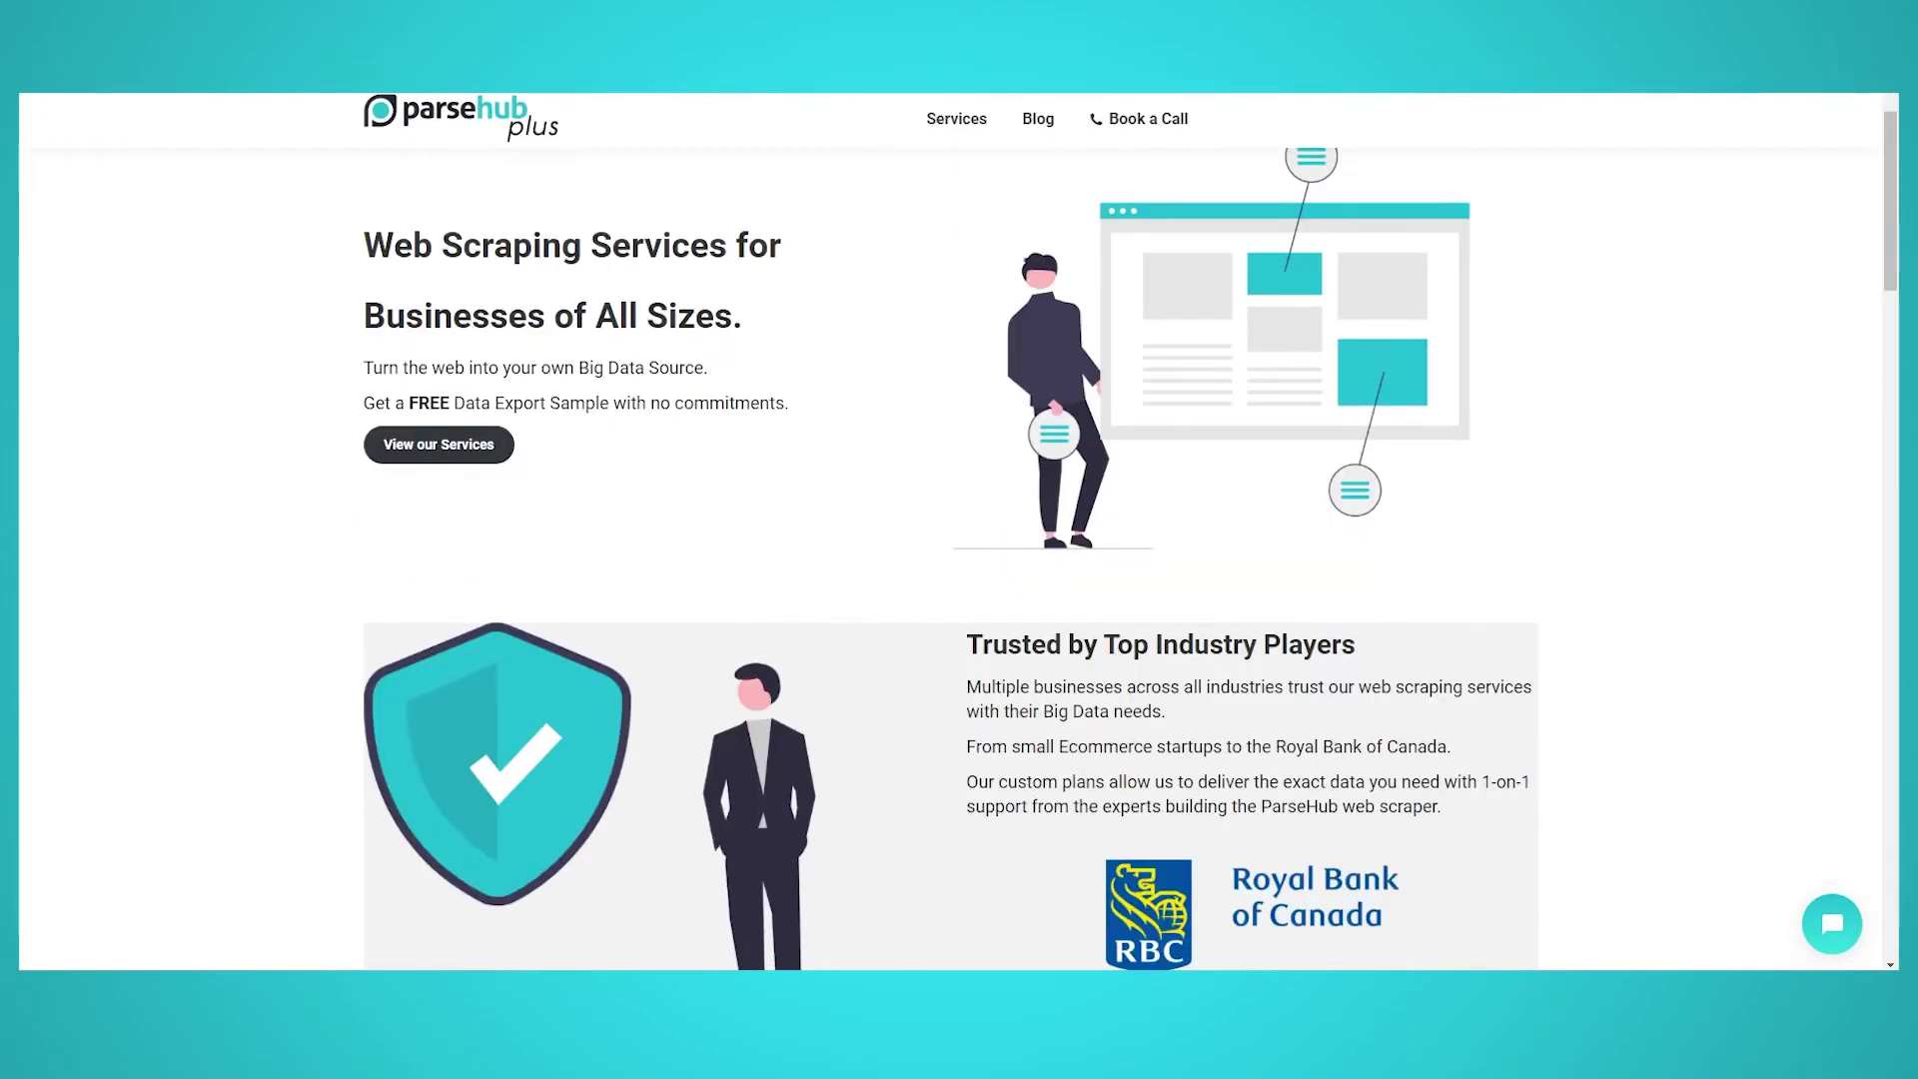
scroll(959, 600, "down", 2)
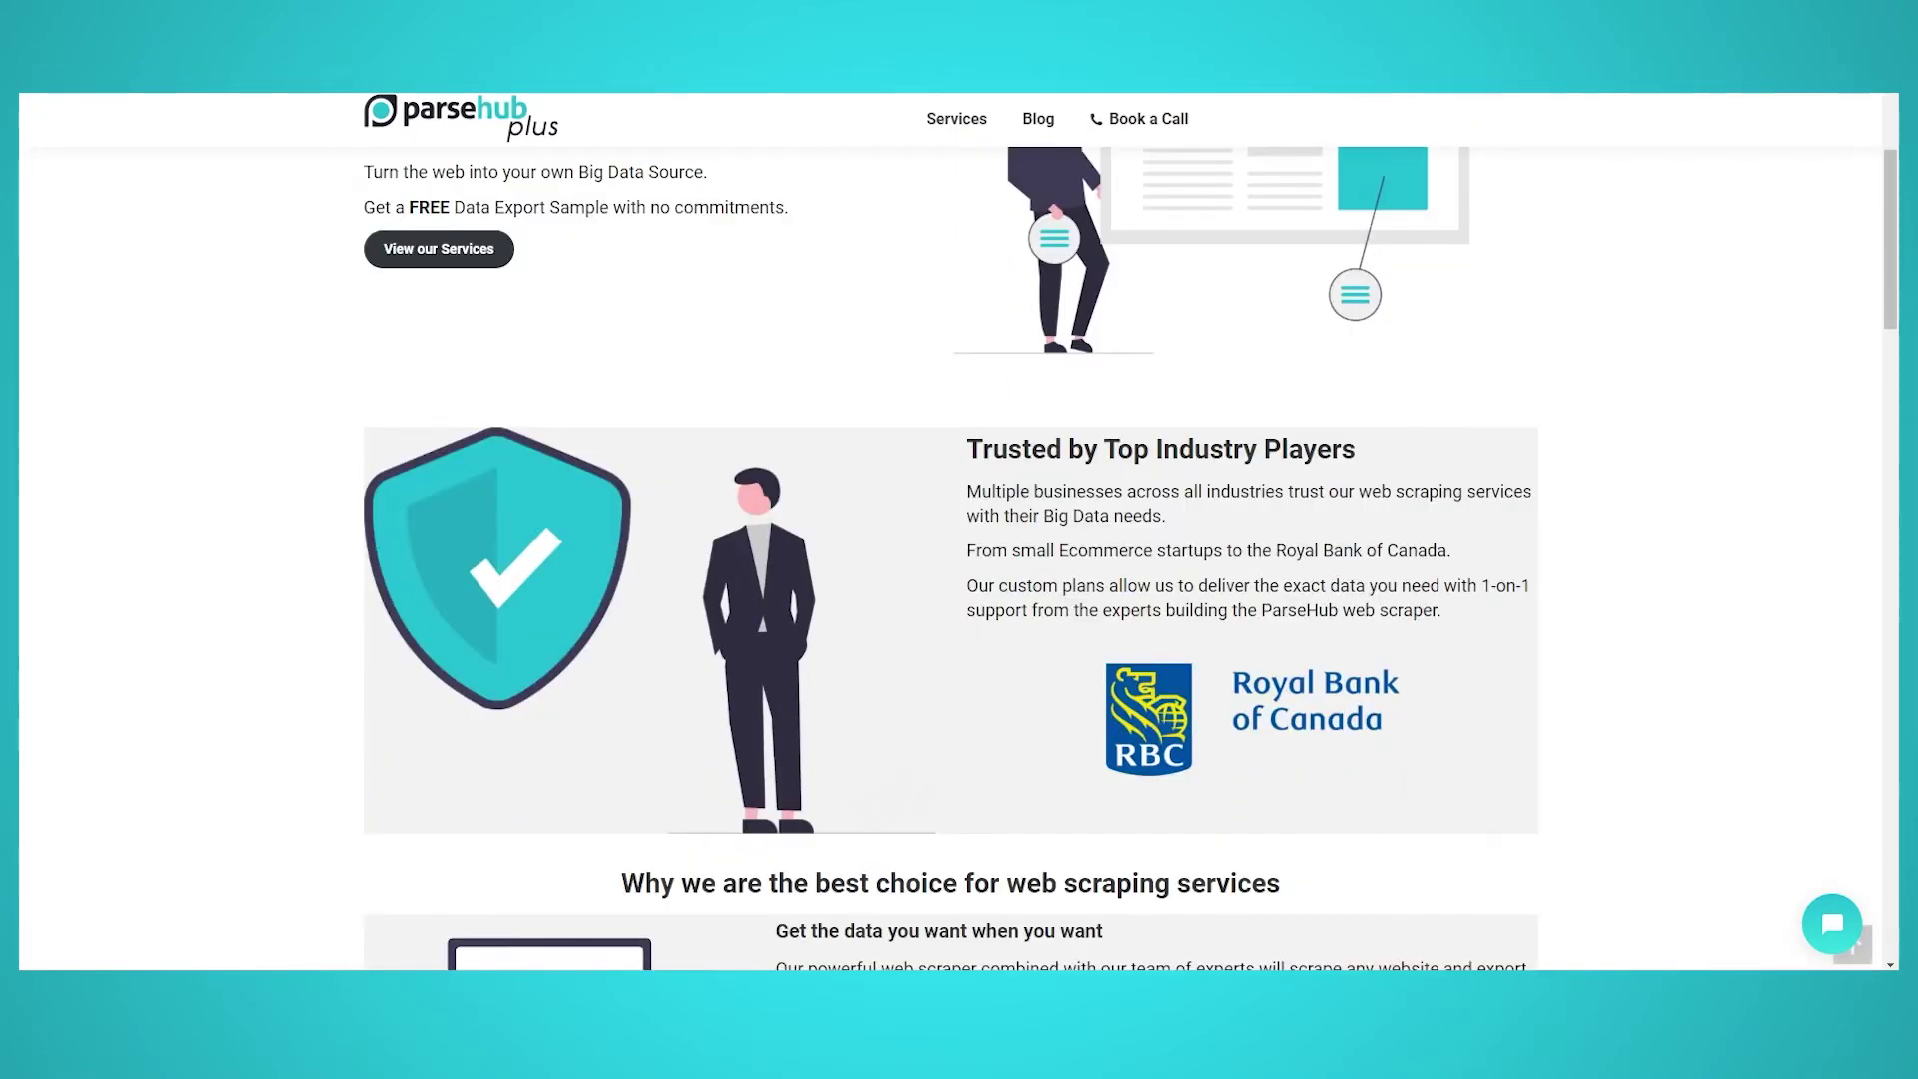
scroll(959, 600, "down", 2)
scroll(959, 601, "down", 2)
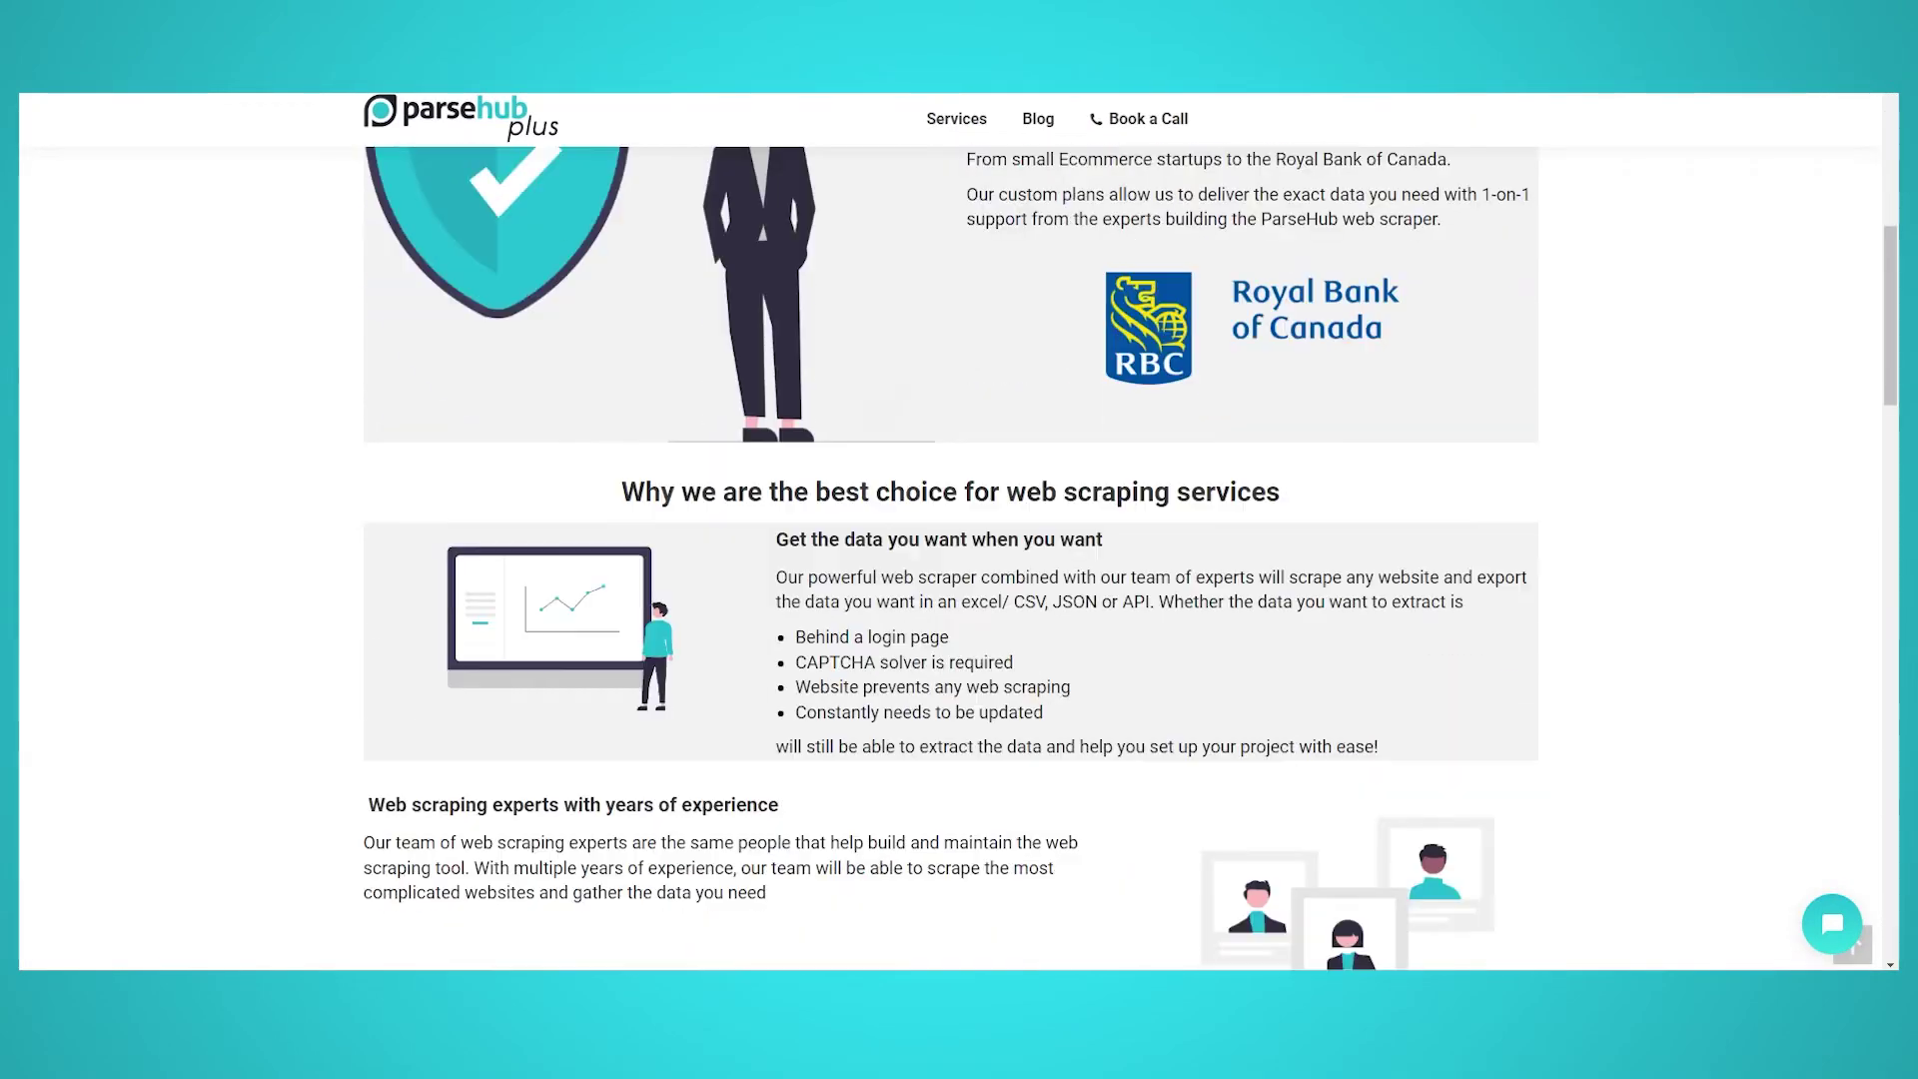
scroll(959, 599, "down", 3)
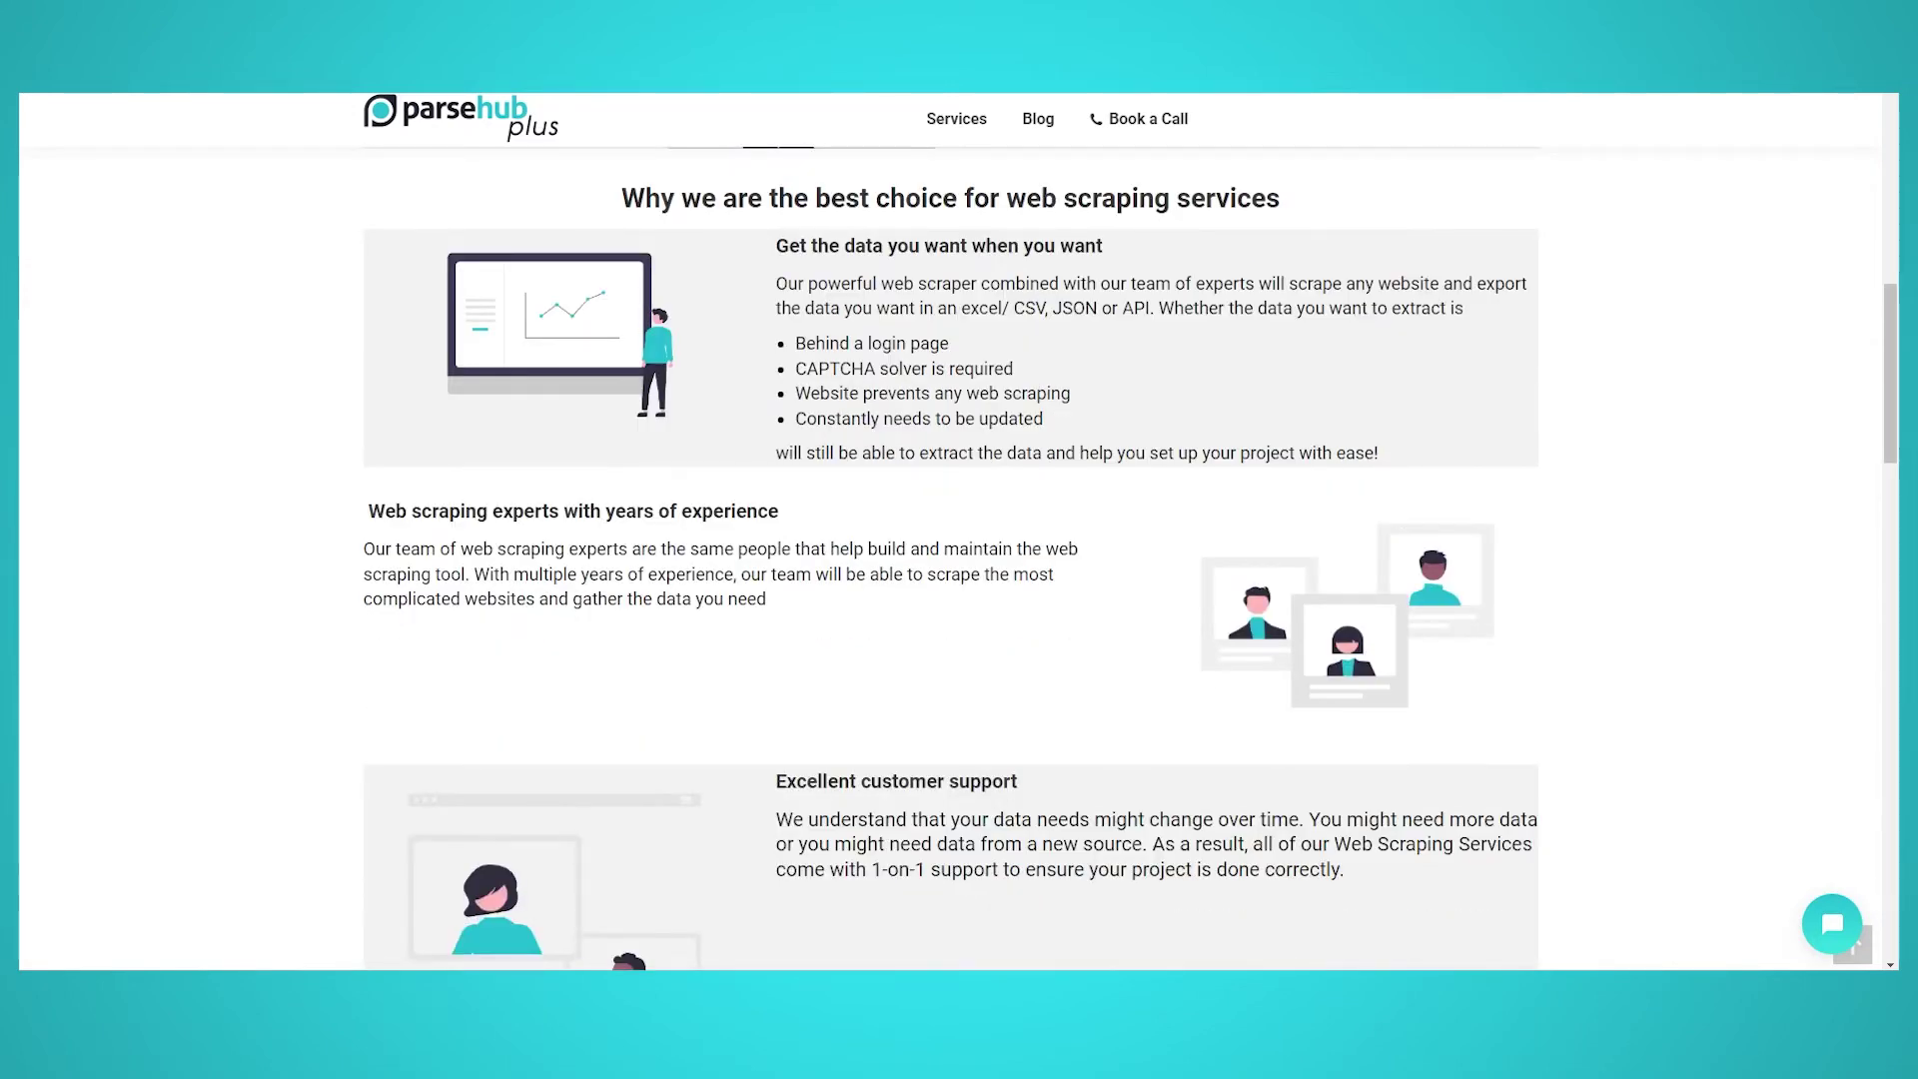
scroll(959, 600, "down", 5)
scroll(959, 600, "down", 1)
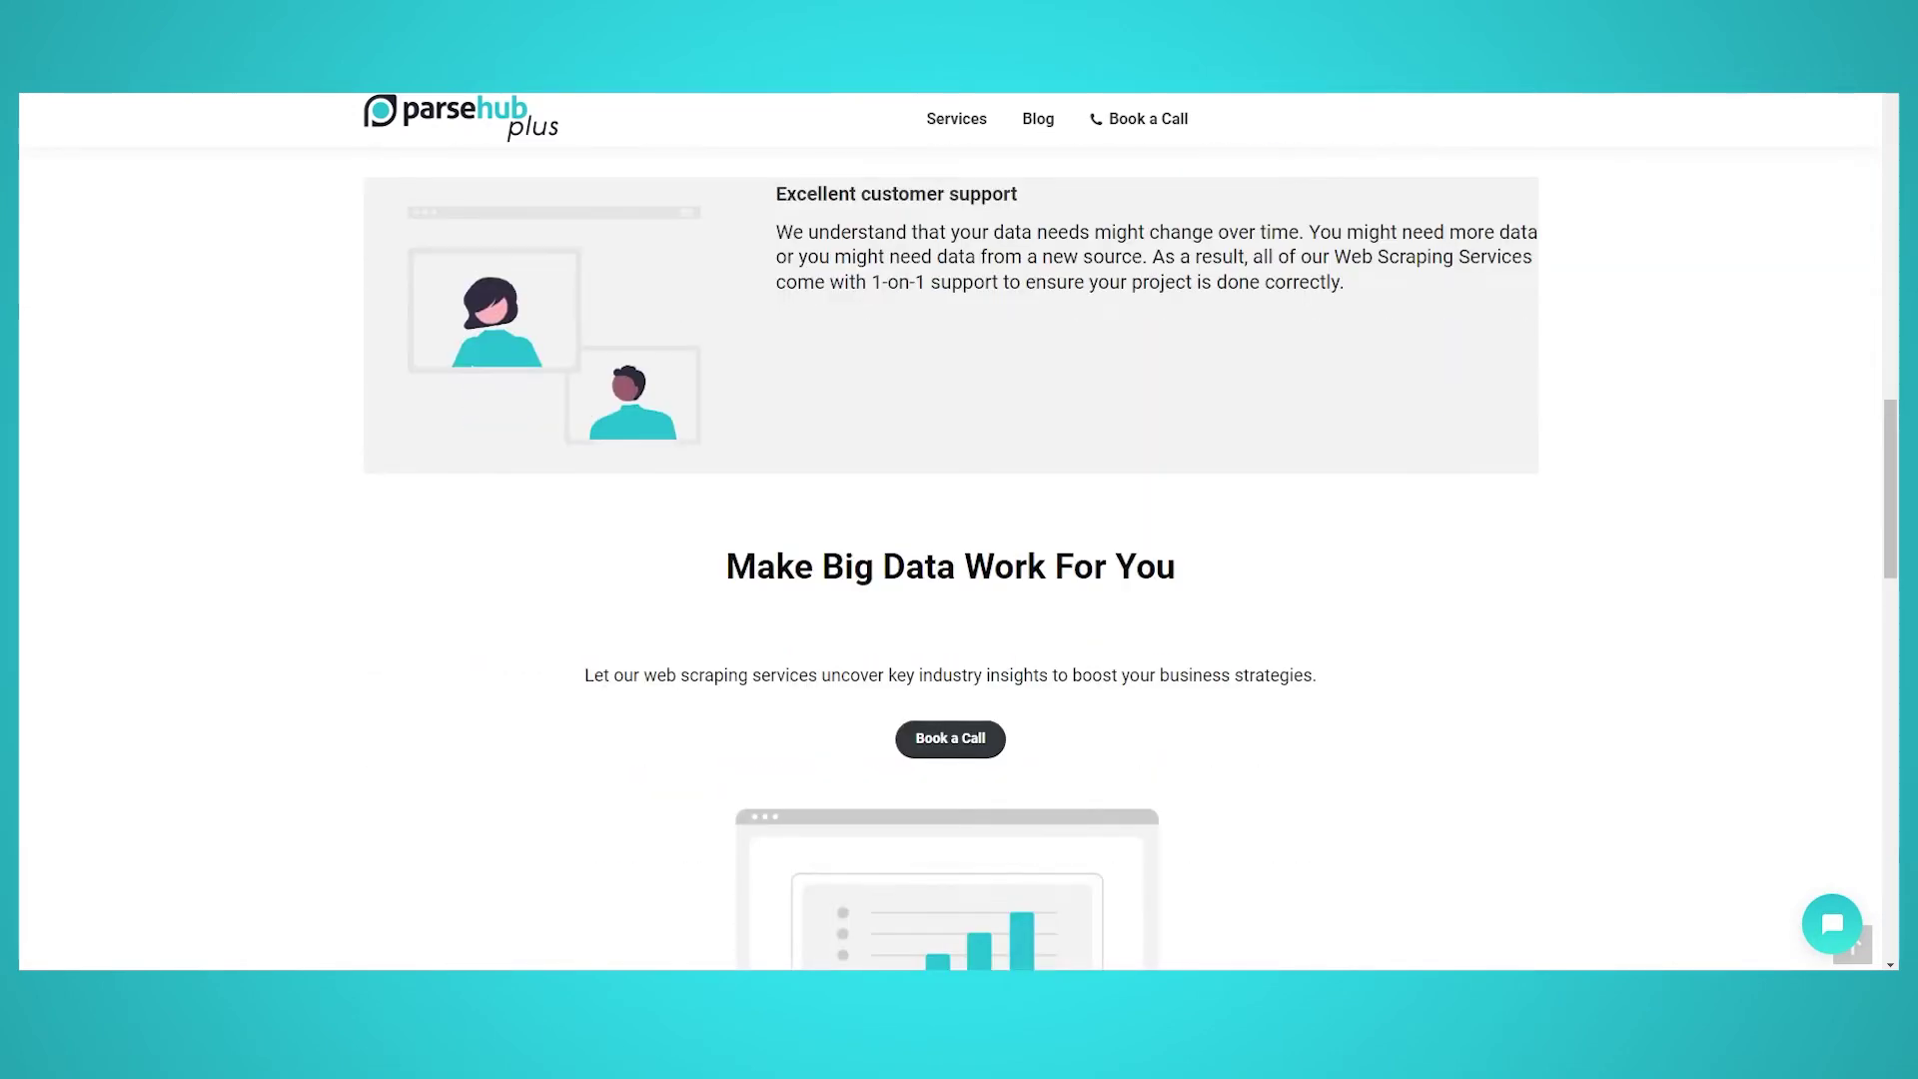
scroll(959, 600, "down", 3)
scroll(959, 599, "down", 1)
scroll(959, 599, "down", 3)
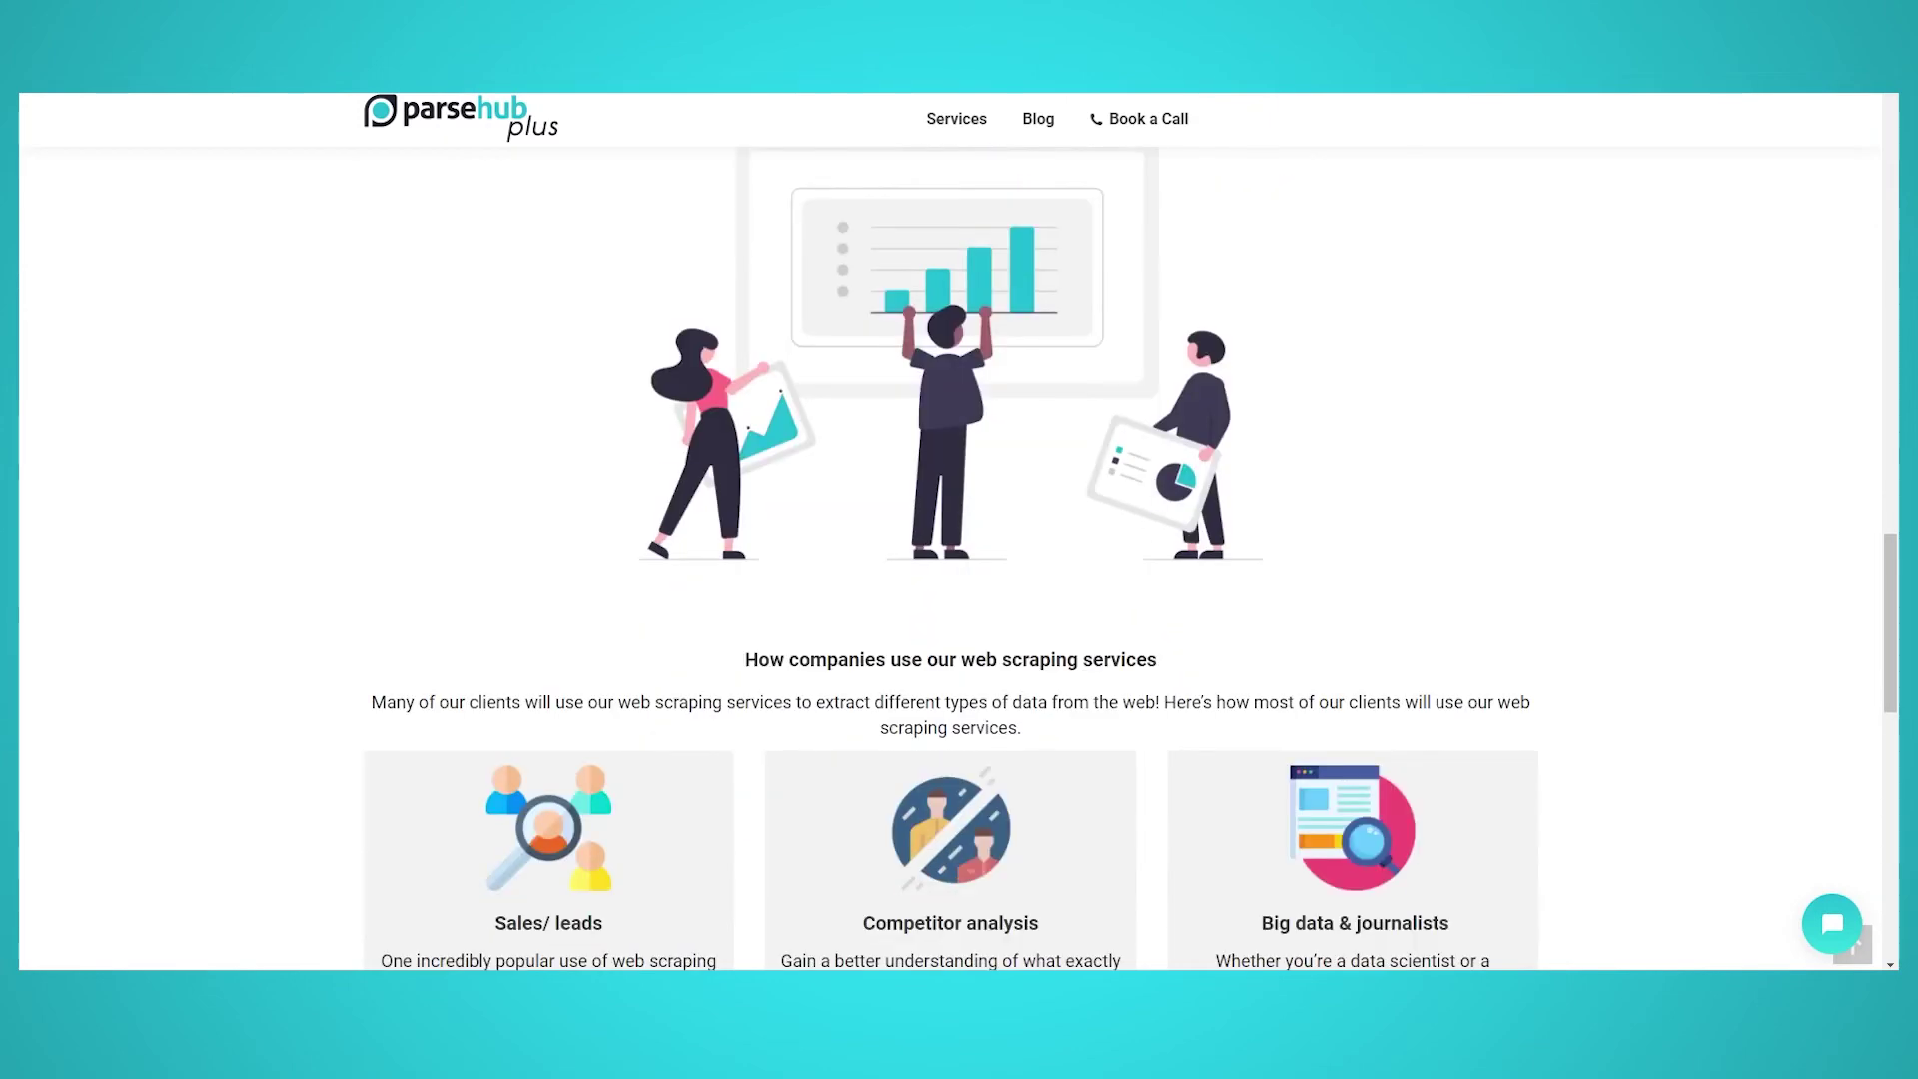
scroll(960, 600, "down", 1)
scroll(959, 600, "down", 2)
scroll(960, 600, "down", 2)
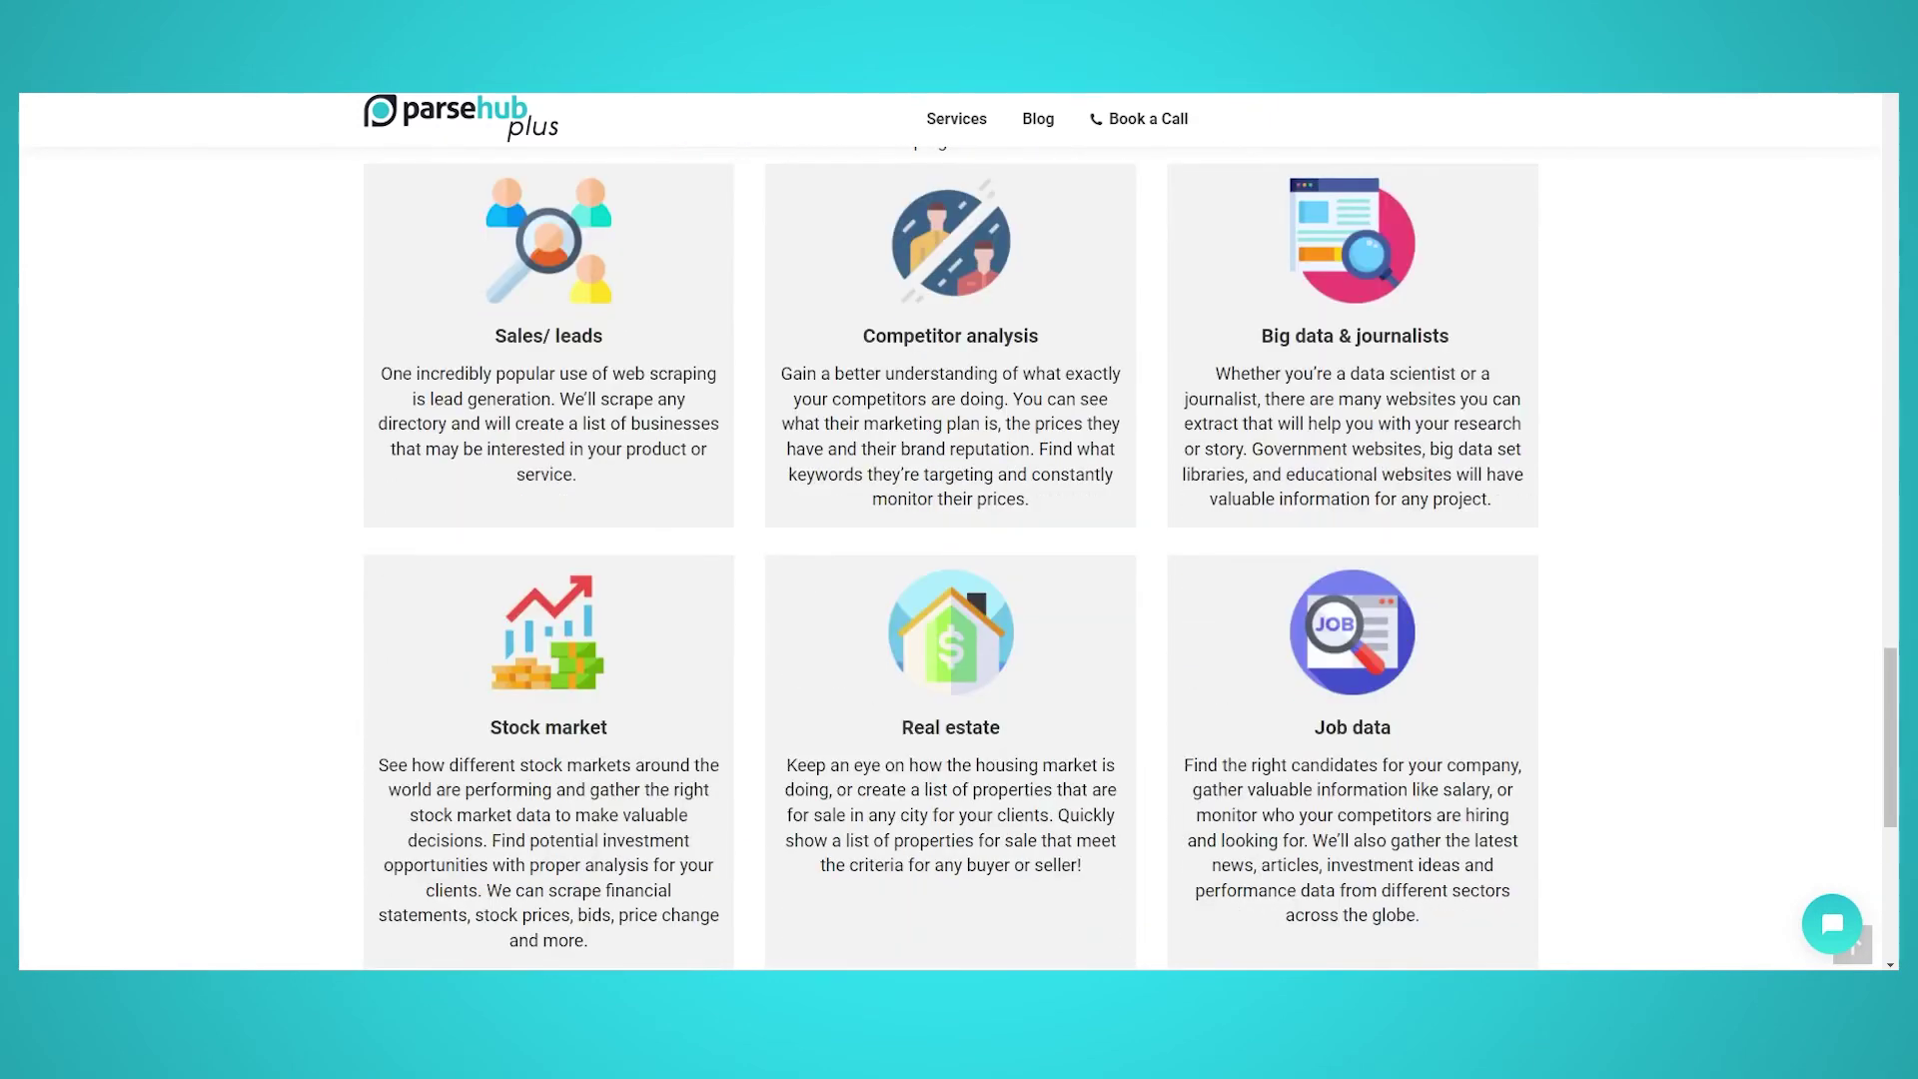
scroll(959, 600, "down", 2)
scroll(960, 599, "down", 1)
scroll(1854, 944, "down", 1)
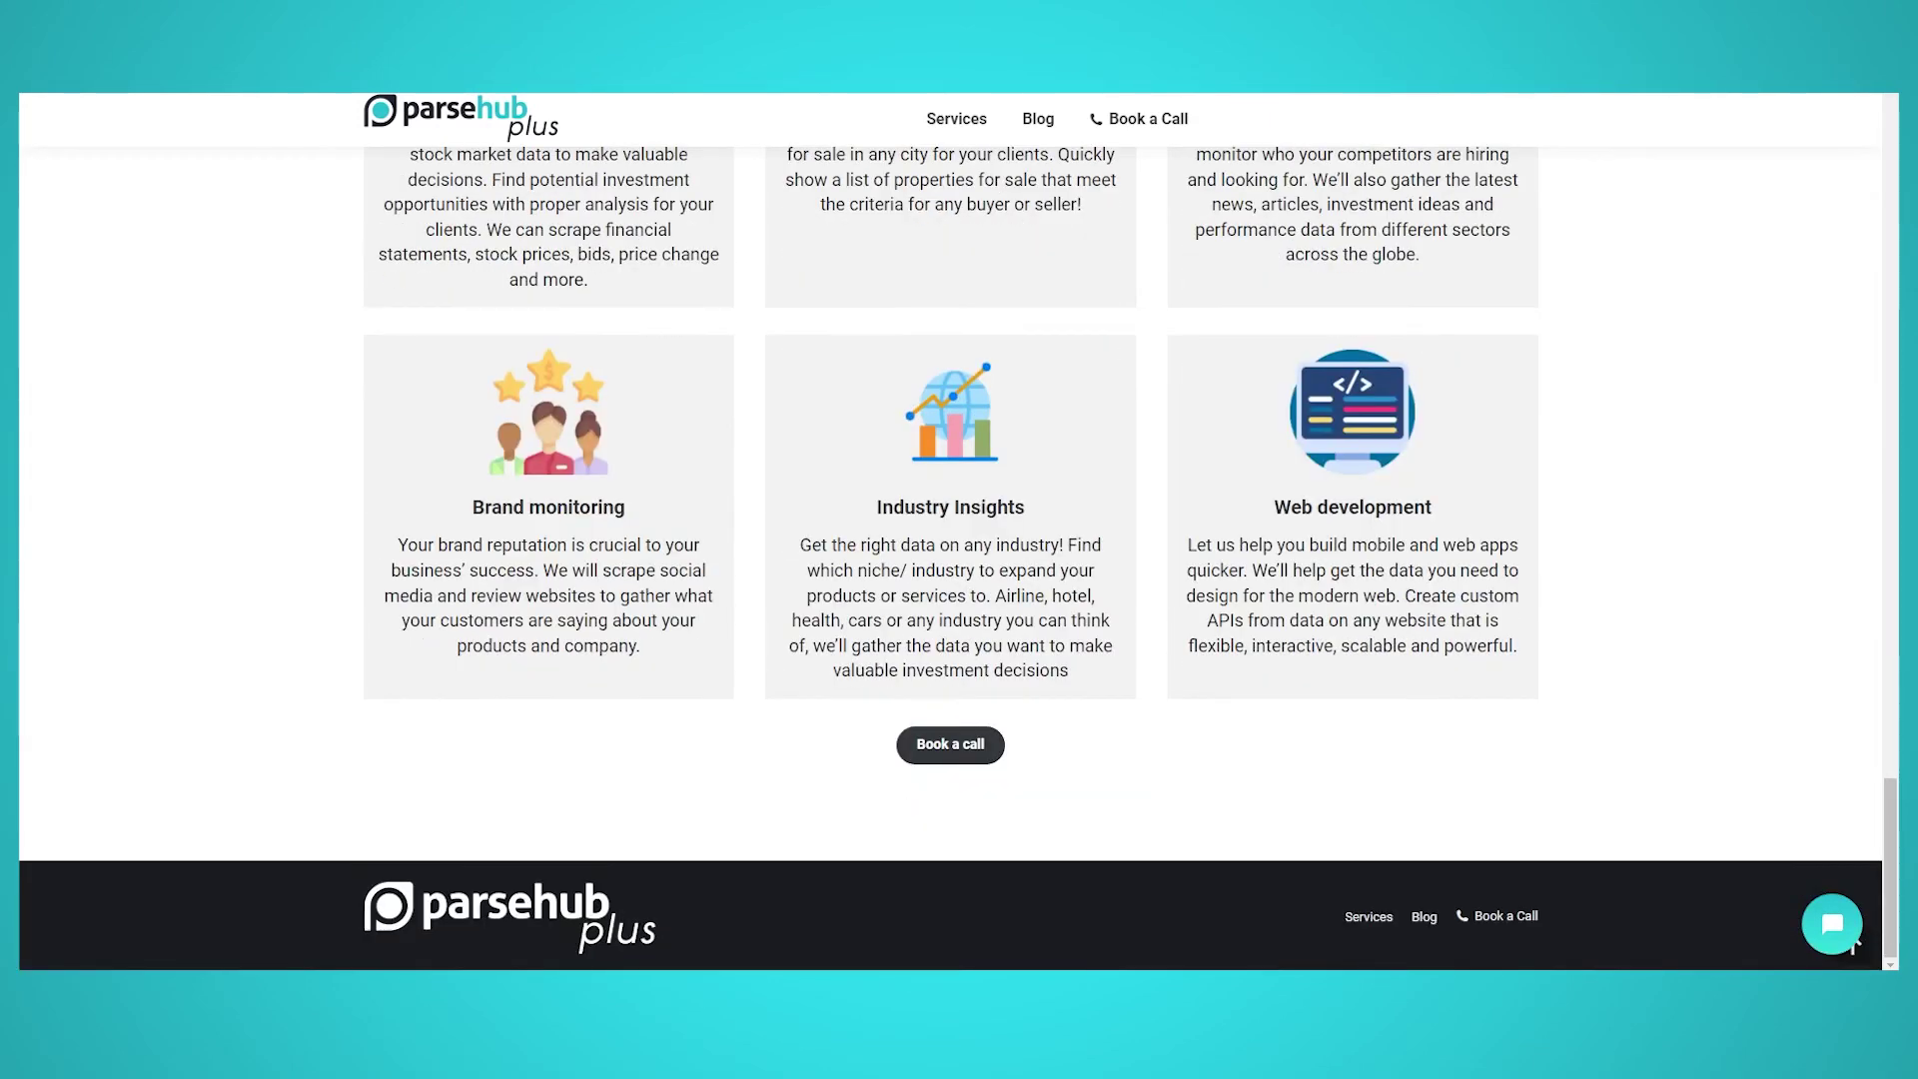